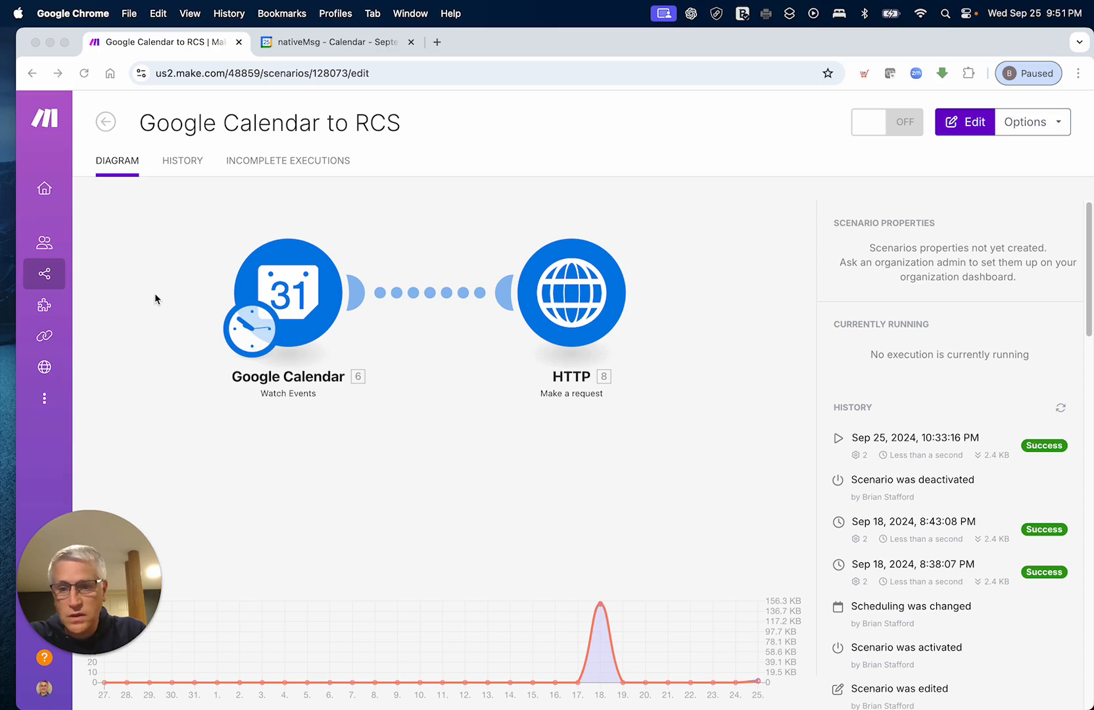
- Create a new scenario inside the RCS Creators folder
{"action": "left_click", "coordinate": [50, 275]}
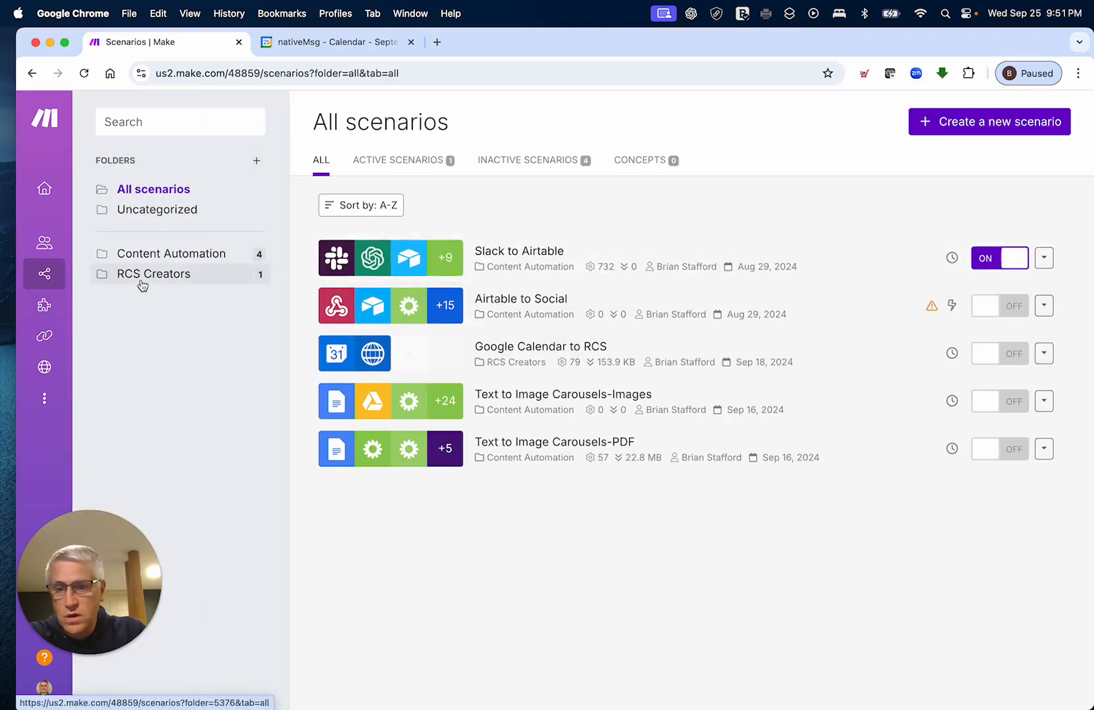
{"action": "left_click", "coordinate": [142, 281]}
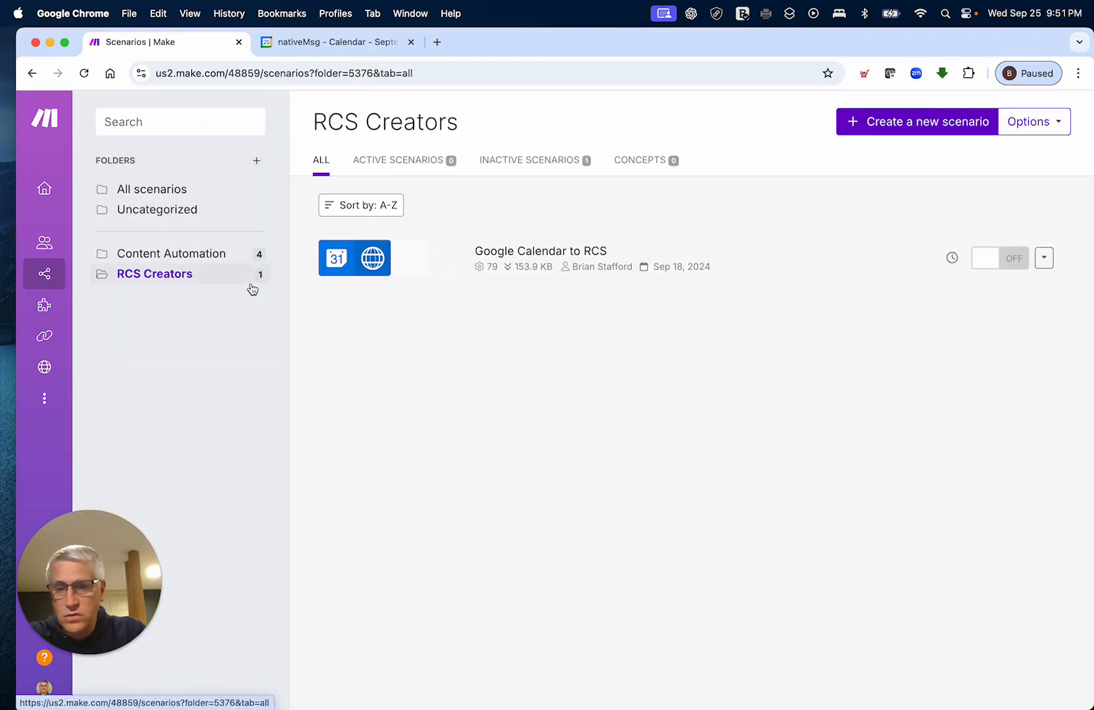
{"action": "left_click", "coordinate": [946, 126]}
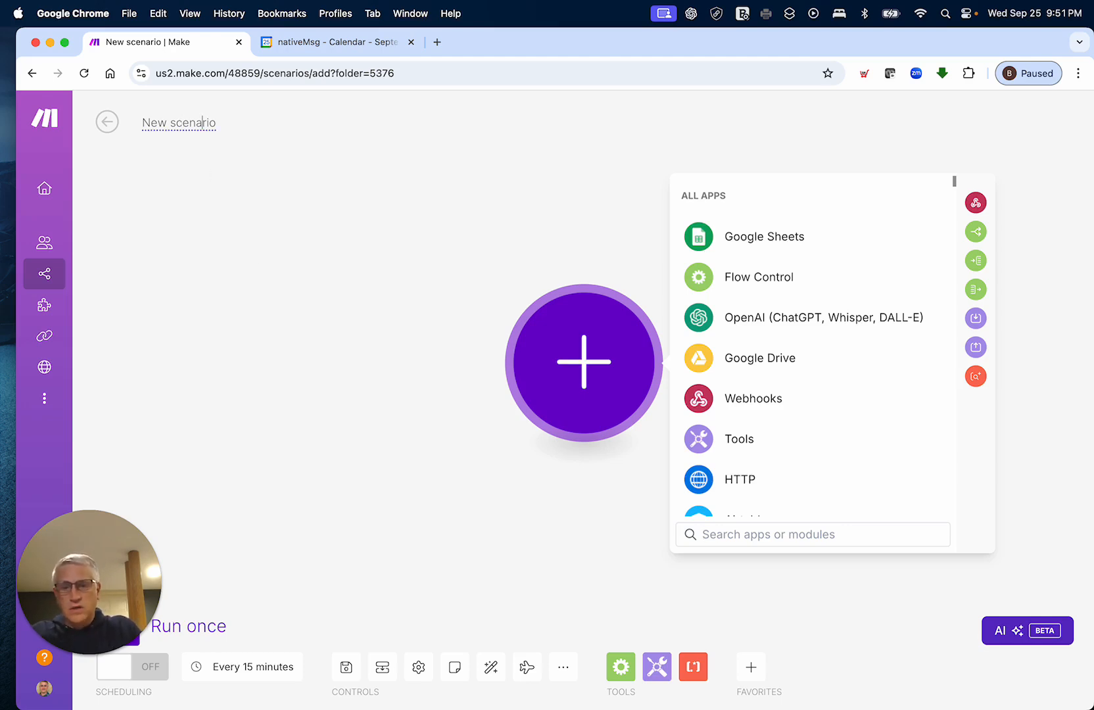
- Name the new scenario "Google Calendar to RCS"
{"action": "left_click", "coordinate": [203, 123]}
{"action": "type", "text": "Google CXalendar to"}
{"action": "key", "text": "BackSpace"}
{"action": "key", "text": "BackSpace"}
{"action": "key", "text": "BackSpace"}
{"action": "key", "text": "BackSpace"}
{"action": "key", "text": "BackSpace"}
{"action": "key", "text": "BackSpace"}
{"action": "key", "text": "BackSpace"}
{"action": "key", "text": "BackSpace"}
{"action": "key", "text": "BackSpace"}
{"action": "key", "text": "BackSpace"}
{"action": "key", "text": "BackSpace"}
{"action": "type", "text": "alendar to RCS"}
{"action": "left_click", "coordinate": [286, 231]}
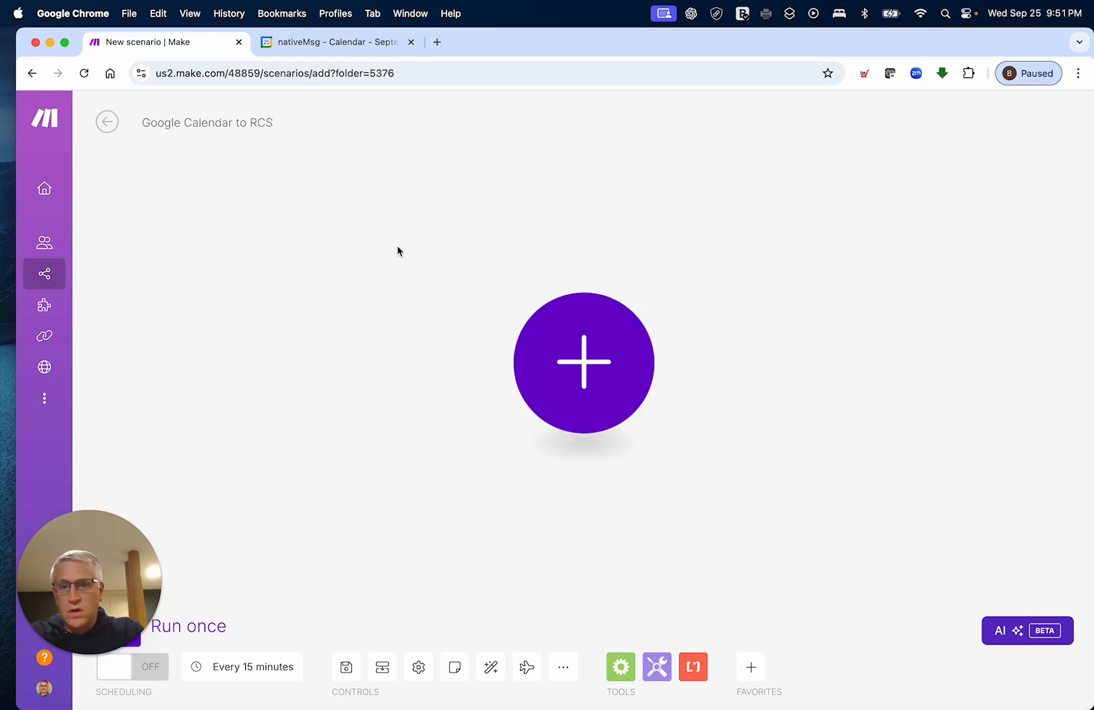
- Add the Google Calendar Watch Events module as the scenario's trigger
{"action": "left_click", "coordinate": [565, 383]}
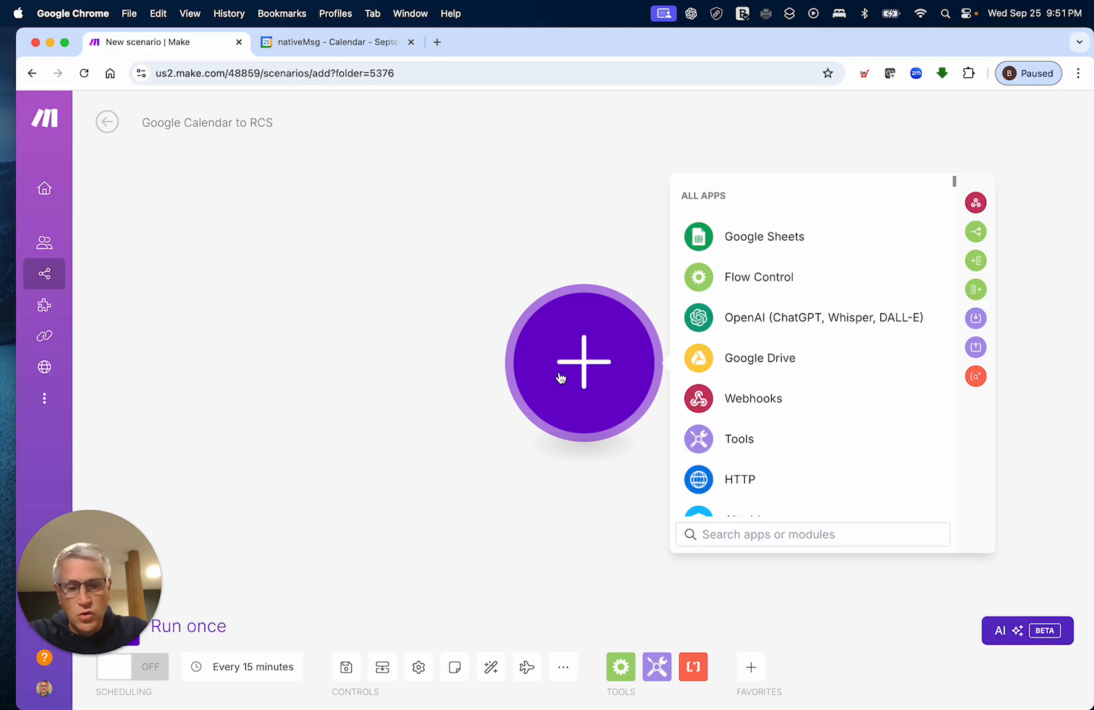
{"action": "scroll", "coordinate": [732, 395], "scroll_direction": "down", "scroll_amount": 2}
{"action": "type", "text": "c"}
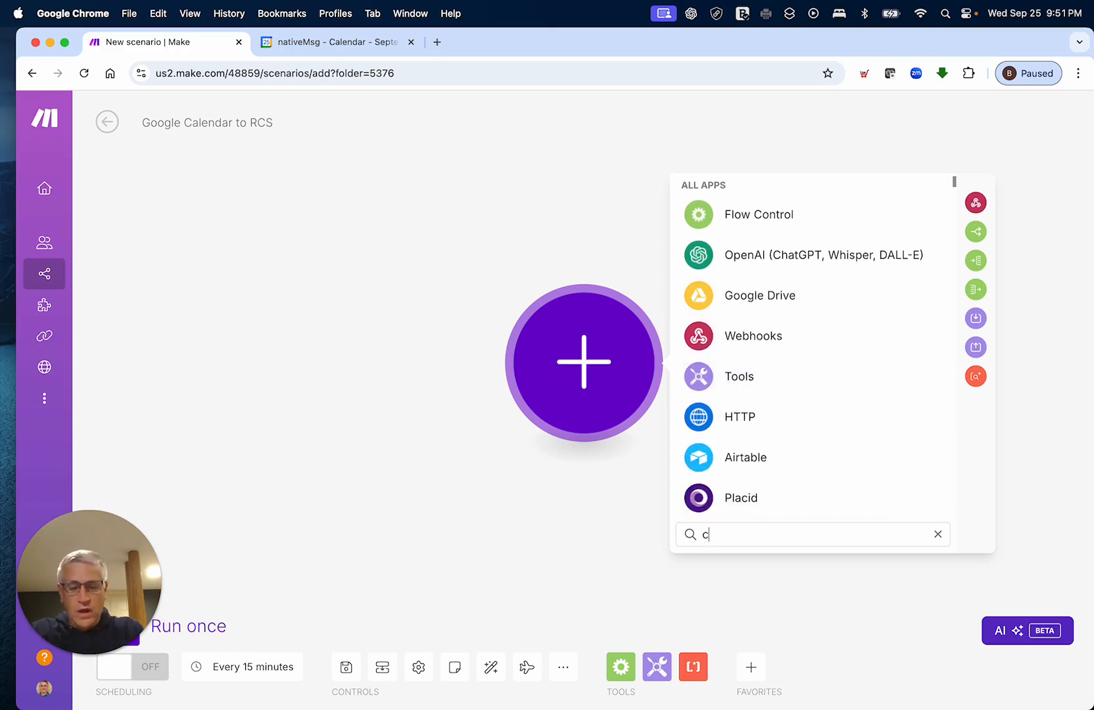
{"action": "type", "text": "a"}
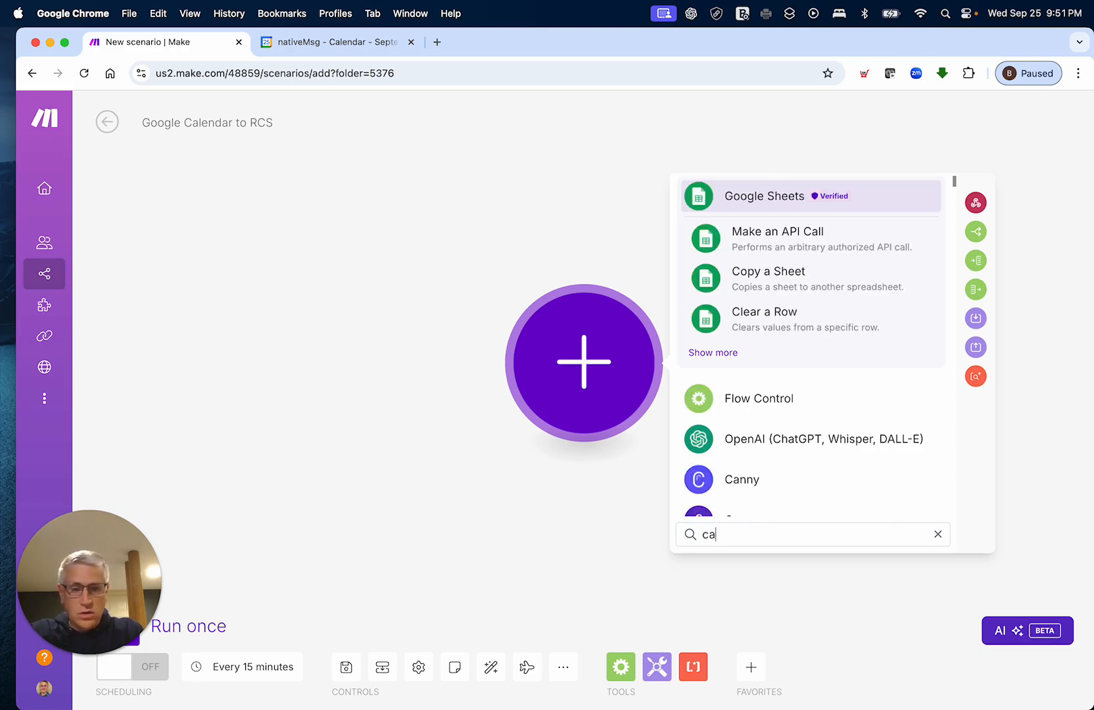
{"action": "key", "text": "BackSpace"}
{"action": "key", "text": "BackSpace"}
{"action": "type", "text": "google"}
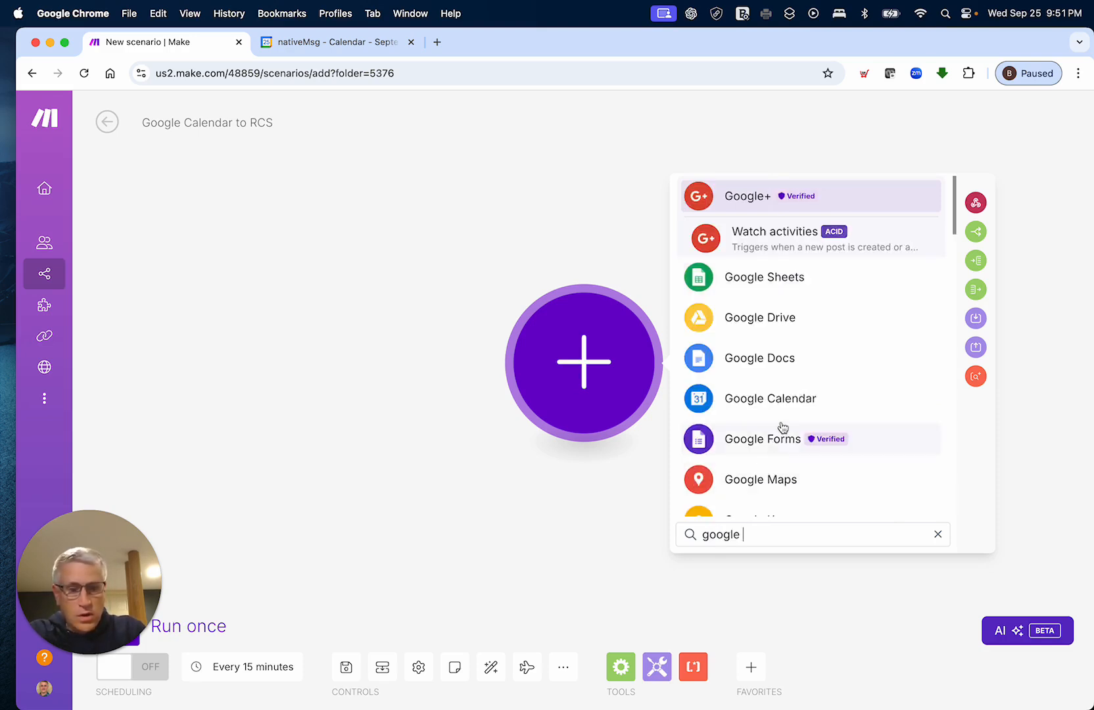
{"action": "left_click", "coordinate": [756, 395]}
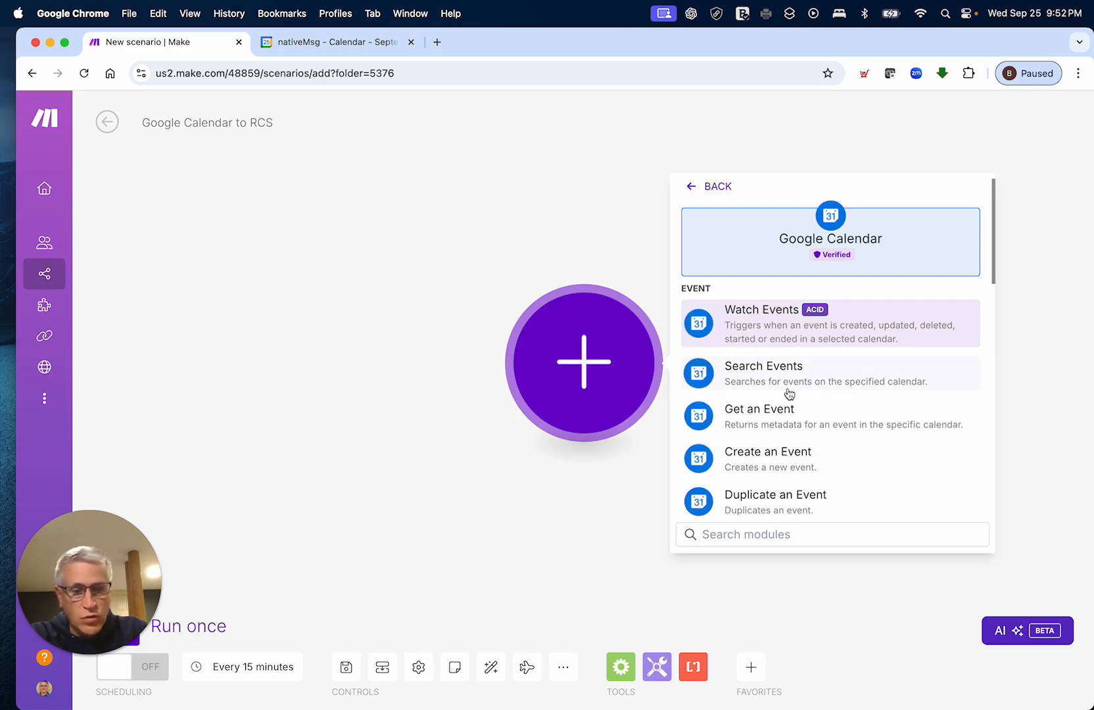
{"action": "left_click", "coordinate": [768, 324]}
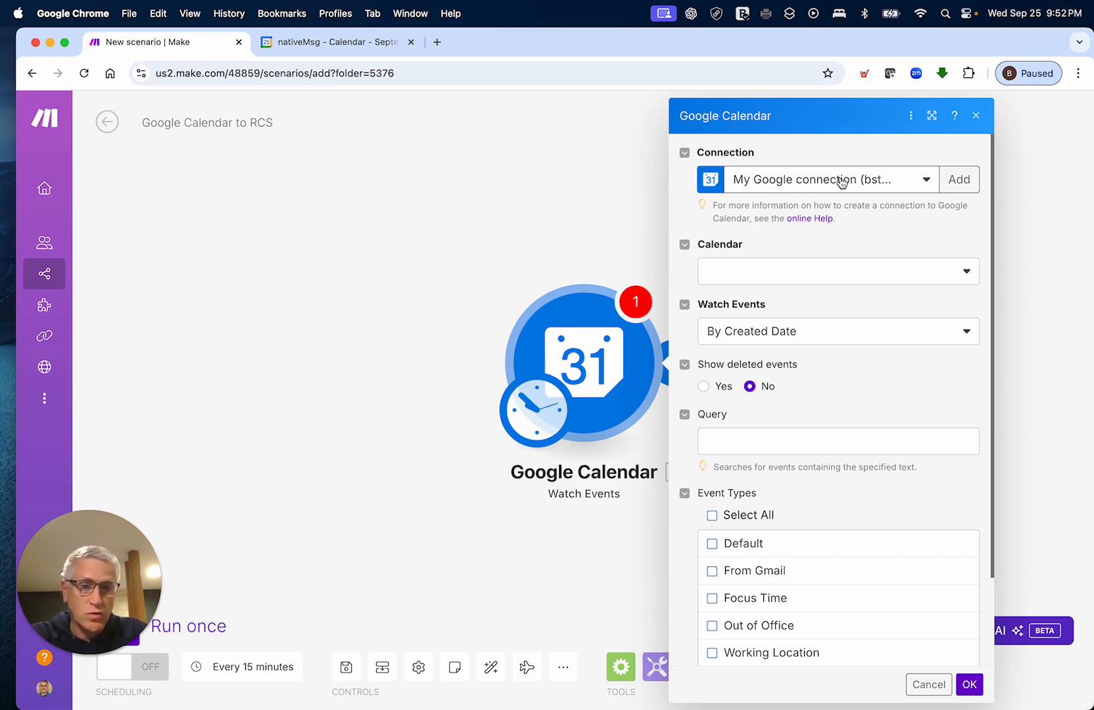
- Set the trigger to watch the RCS Creators Calendar and start processing events from now on
{"action": "left_click", "coordinate": [953, 275]}
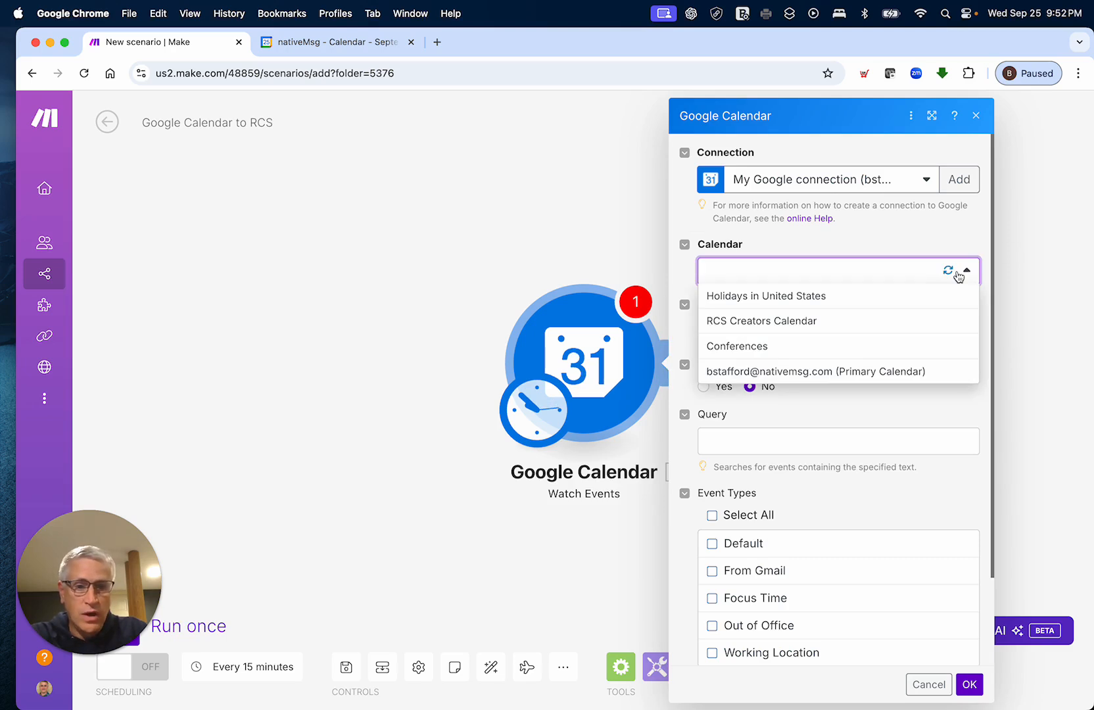
{"action": "left_click", "coordinate": [769, 322]}
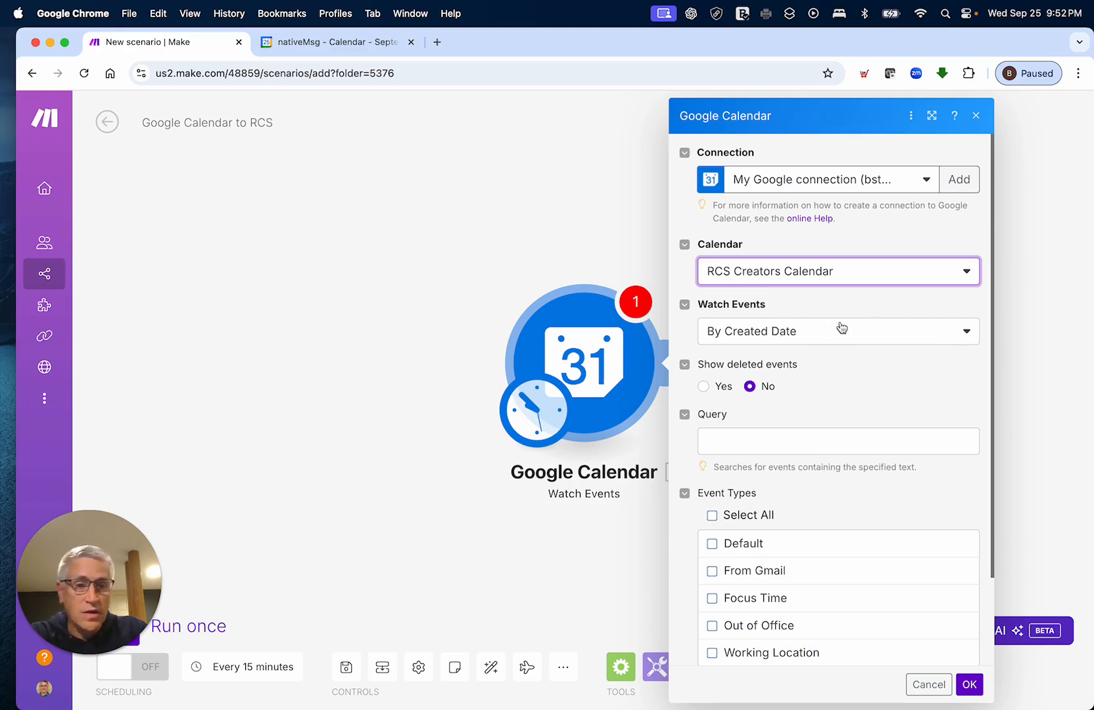
{"action": "mouse_move", "coordinate": [846, 122]}
{"action": "left_mouse_down"}
{"action": "mouse_move", "coordinate": [849, 107]}
{"action": "mouse_move", "coordinate": [836, 115]}
{"action": "left_mouse_up"}
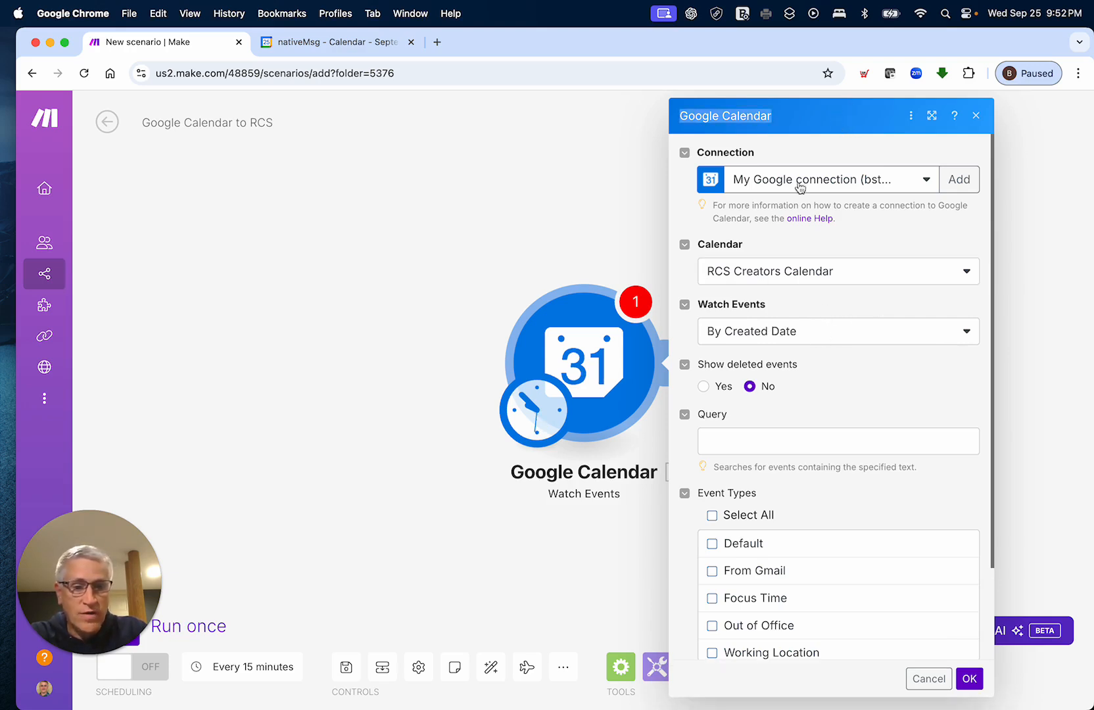
{"action": "scroll", "coordinate": [800, 545], "scroll_direction": "down", "scroll_amount": 2}
{"action": "scroll", "coordinate": [801, 553], "scroll_direction": "down", "scroll_amount": 2}
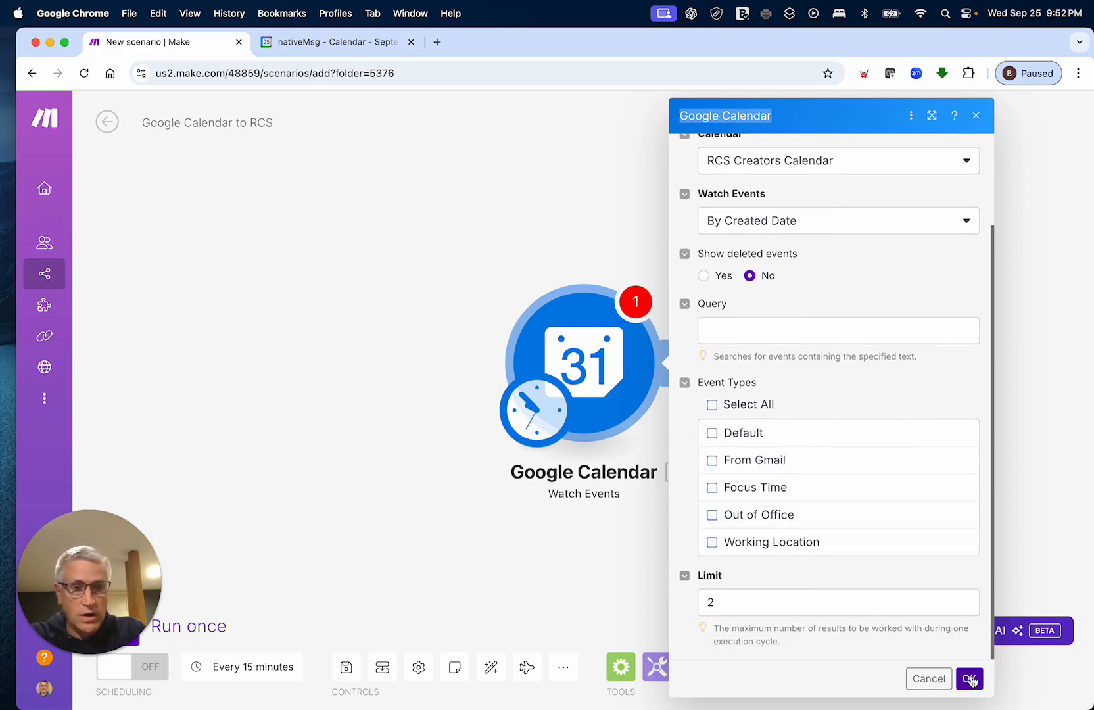
{"action": "left_click", "coordinate": [970, 680]}
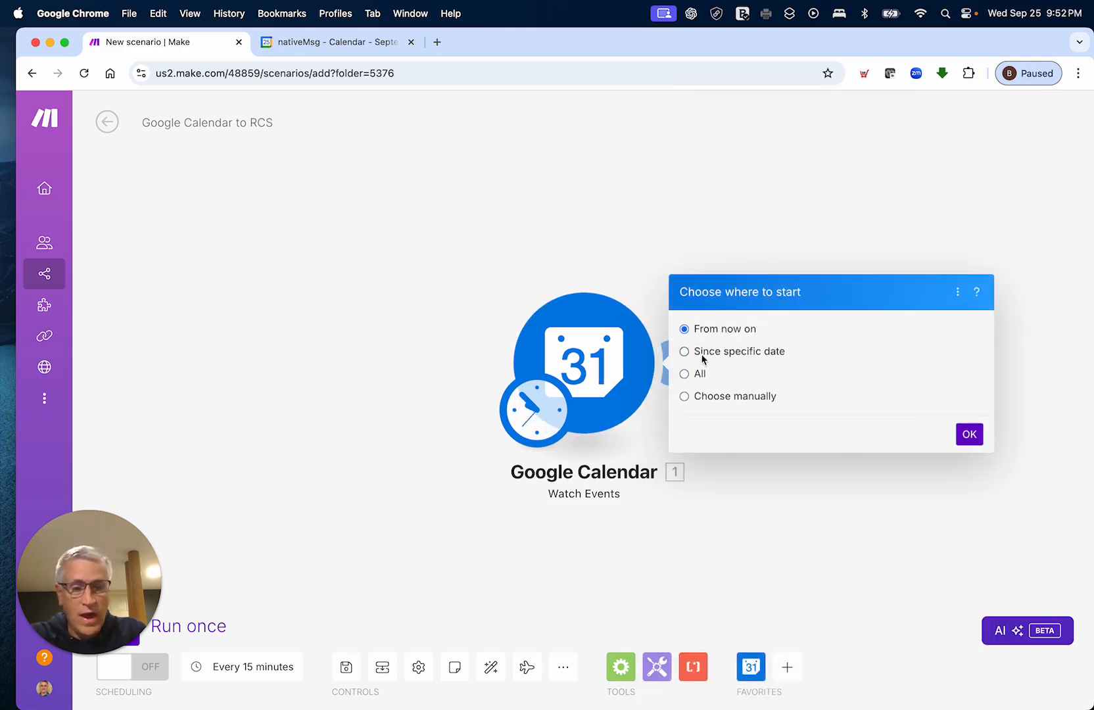
{"action": "left_click", "coordinate": [970, 436]}
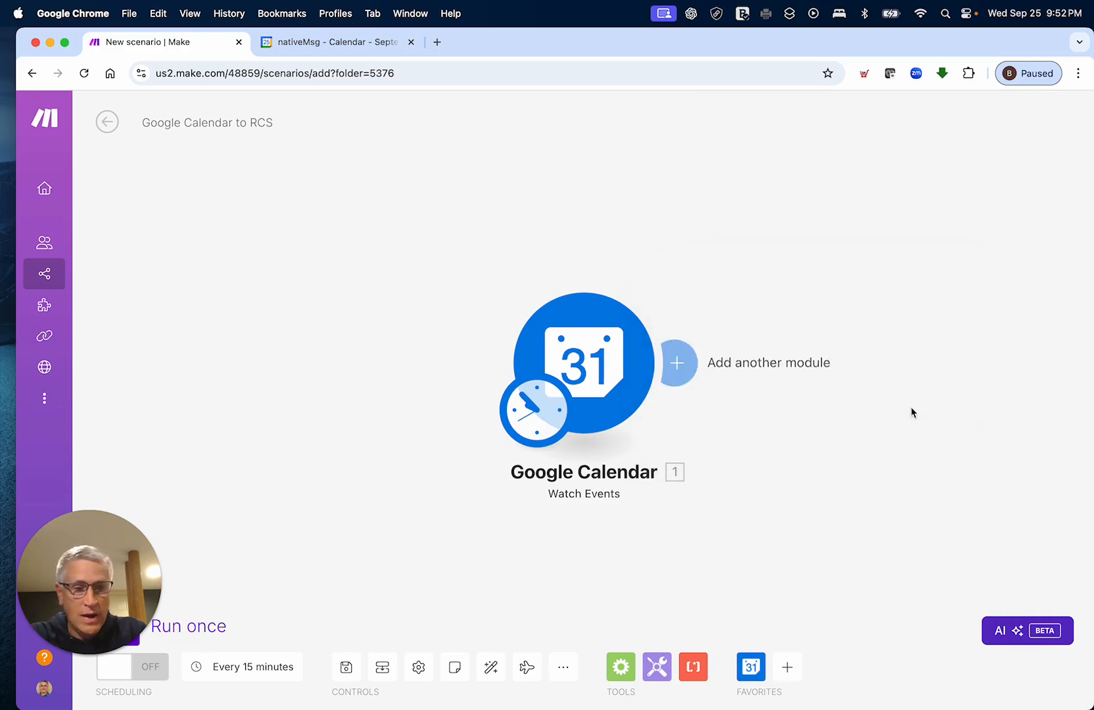
- Move the Google Calendar module aside and connect an HTTP Make a request module after it
{"action": "left_click_drag", "start_coordinate": [587, 374], "coordinate": [246, 333]}
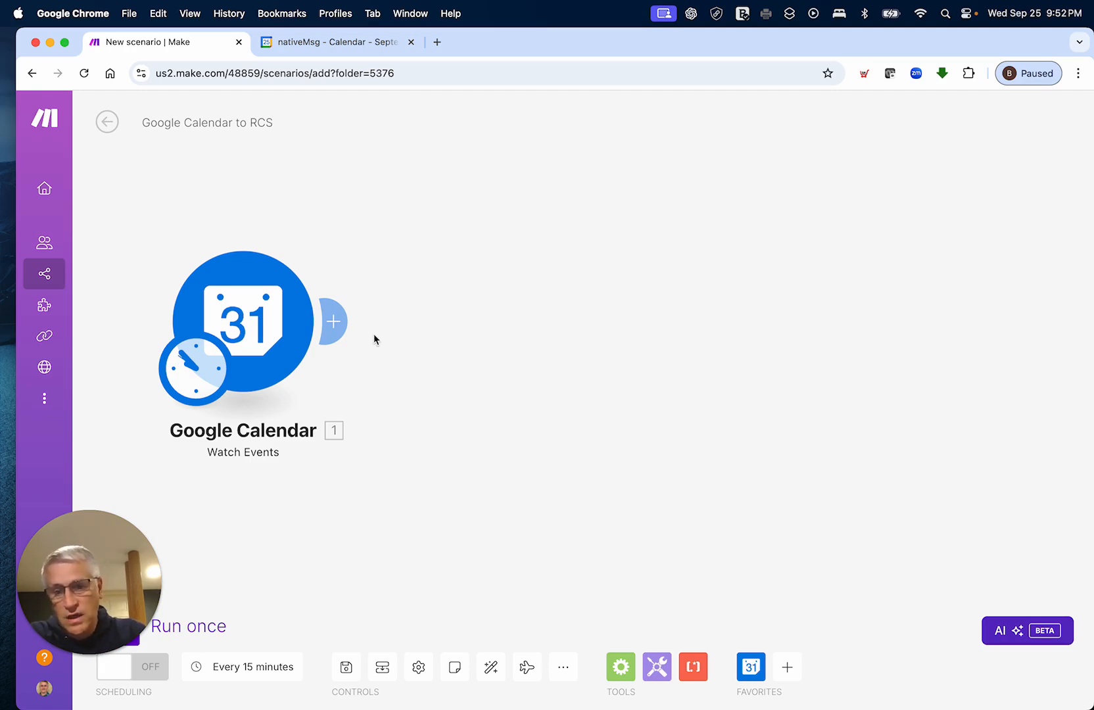
{"action": "left_click", "coordinate": [334, 322]}
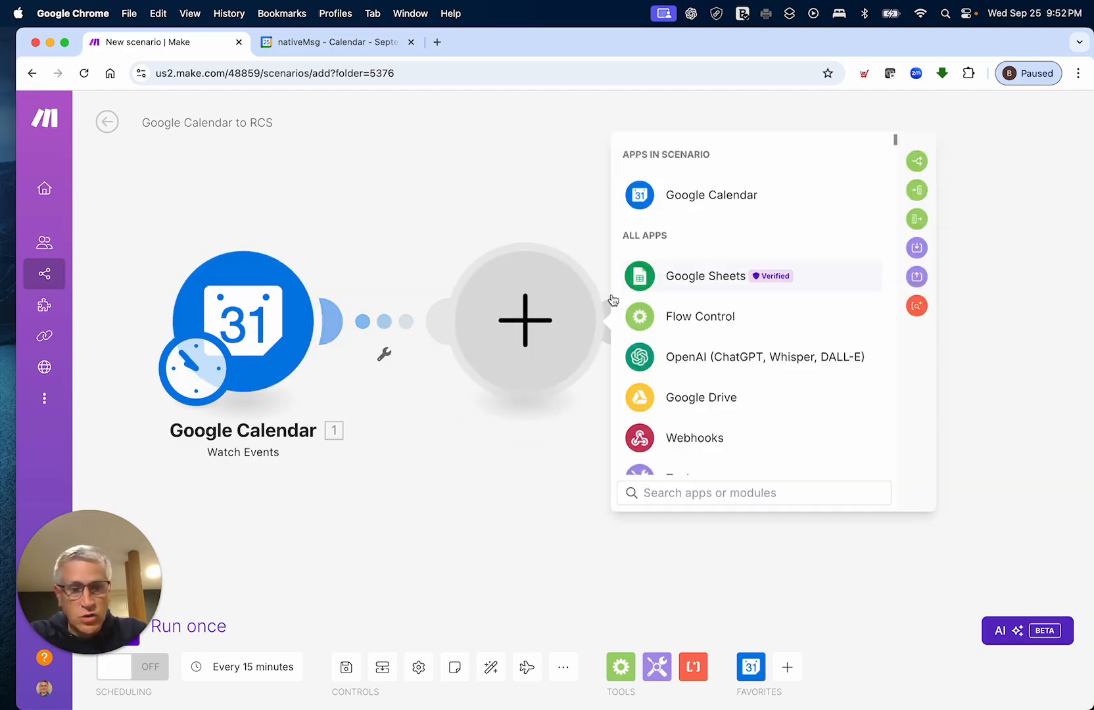
{"action": "type", "text": "http"}
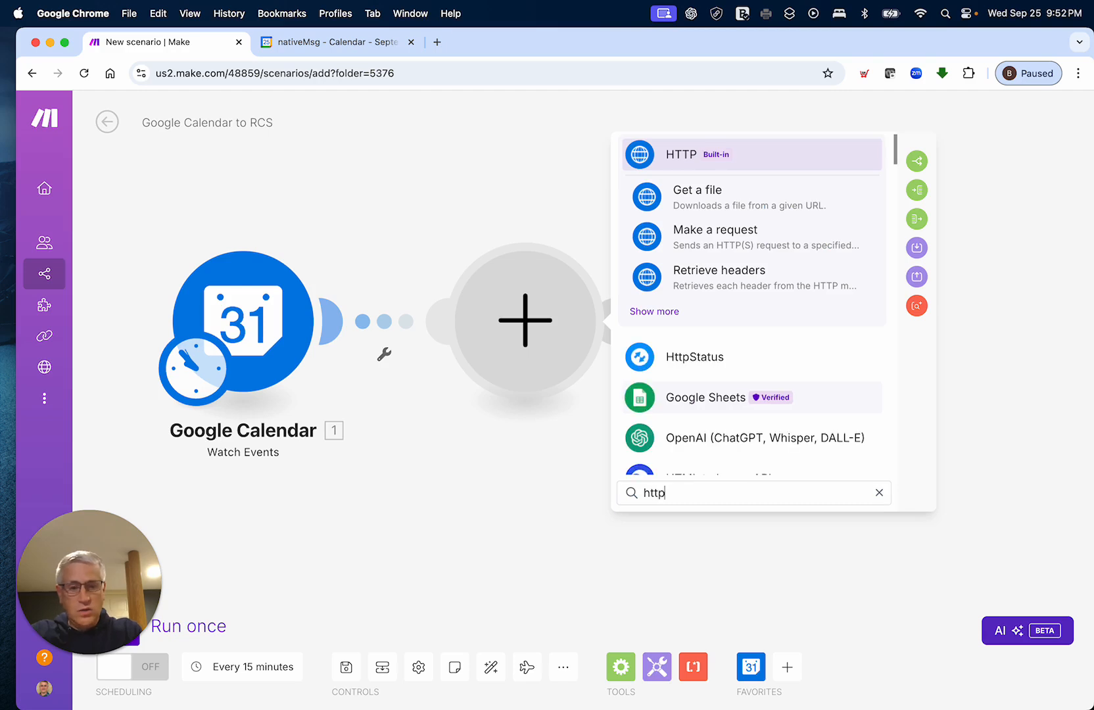
{"action": "left_click", "coordinate": [744, 233]}
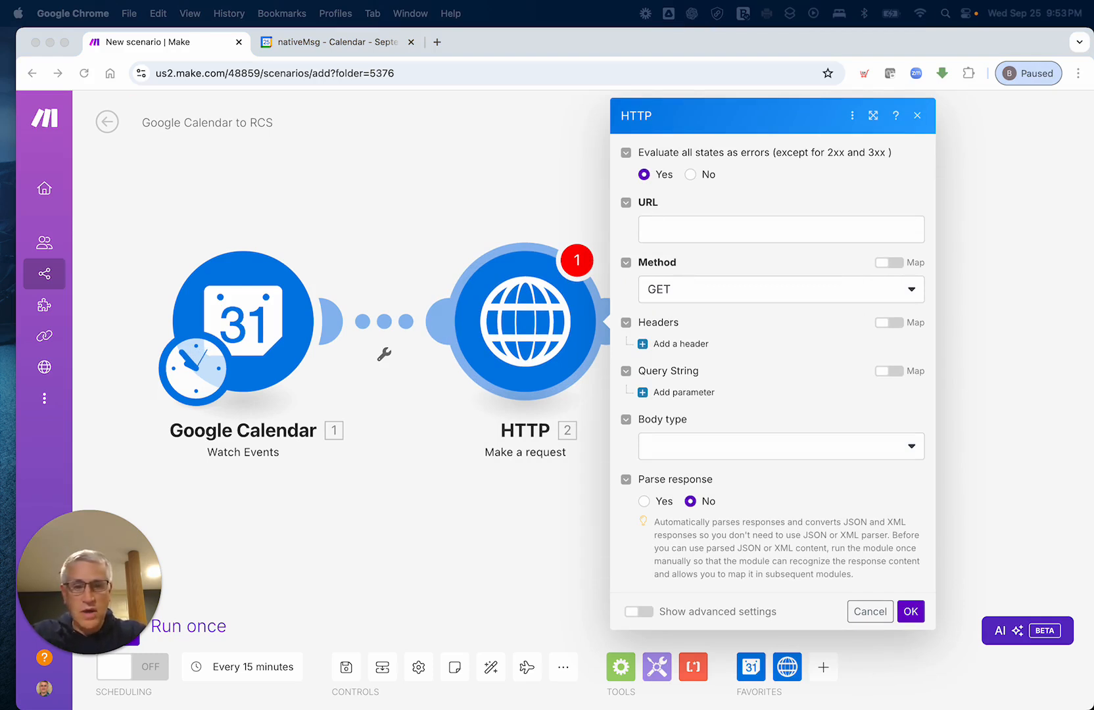
{"action": "left_click", "coordinate": [703, 224]}
{"action": "left_click", "coordinate": [704, 224]}
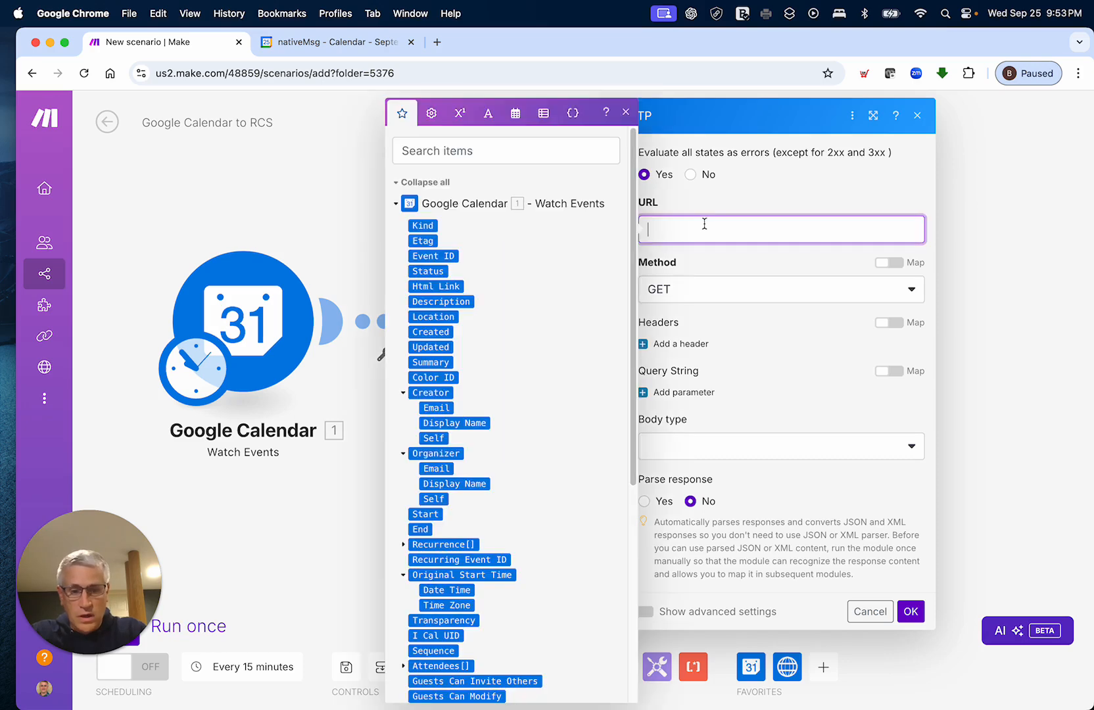
{"action": "type", "text": "https://api.nativemsg.com/v1/messages"}
{"action": "left_click", "coordinate": [791, 192]}
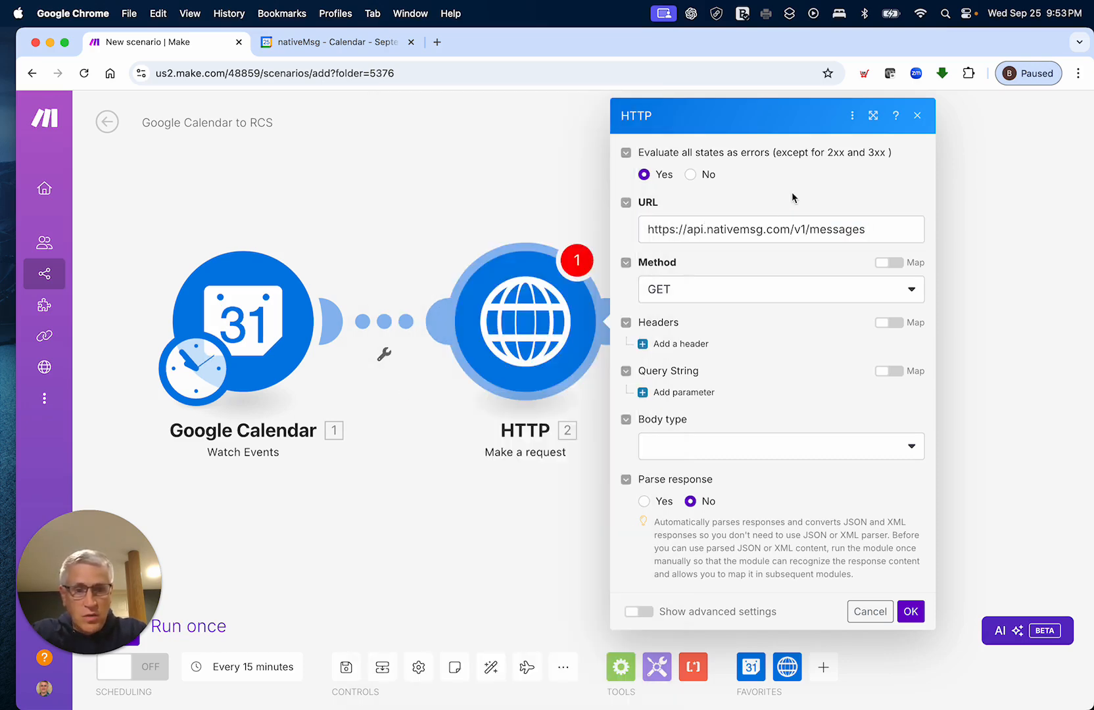
{"action": "left_click", "coordinate": [702, 302]}
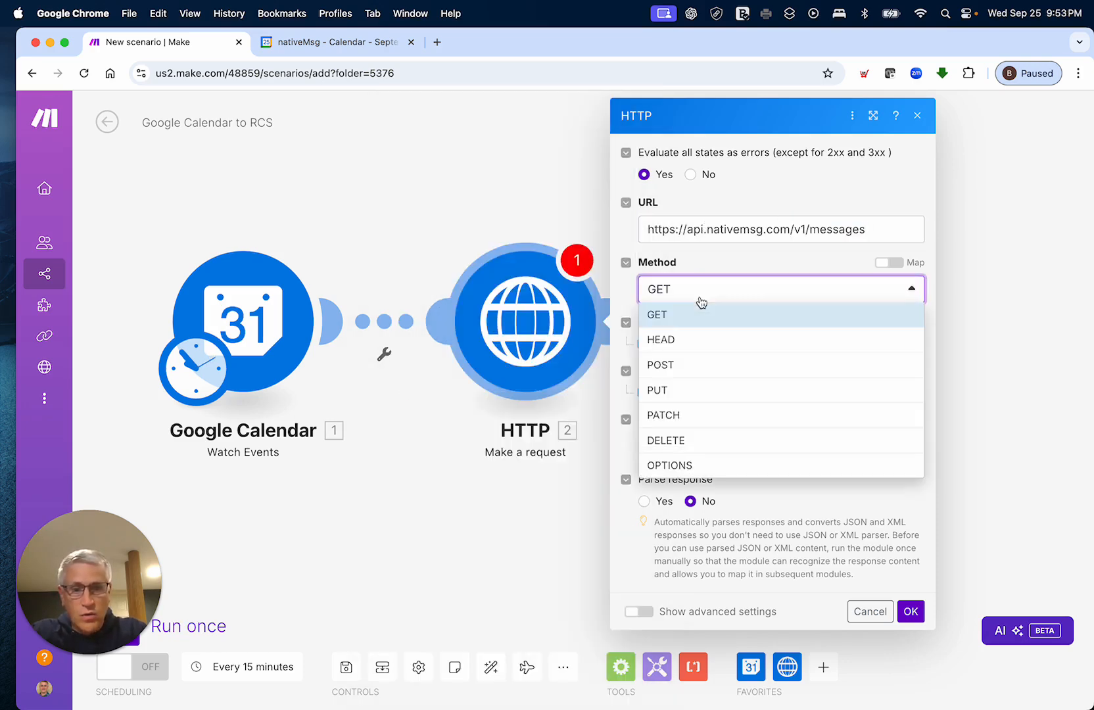
{"action": "left_click", "coordinate": [683, 367]}
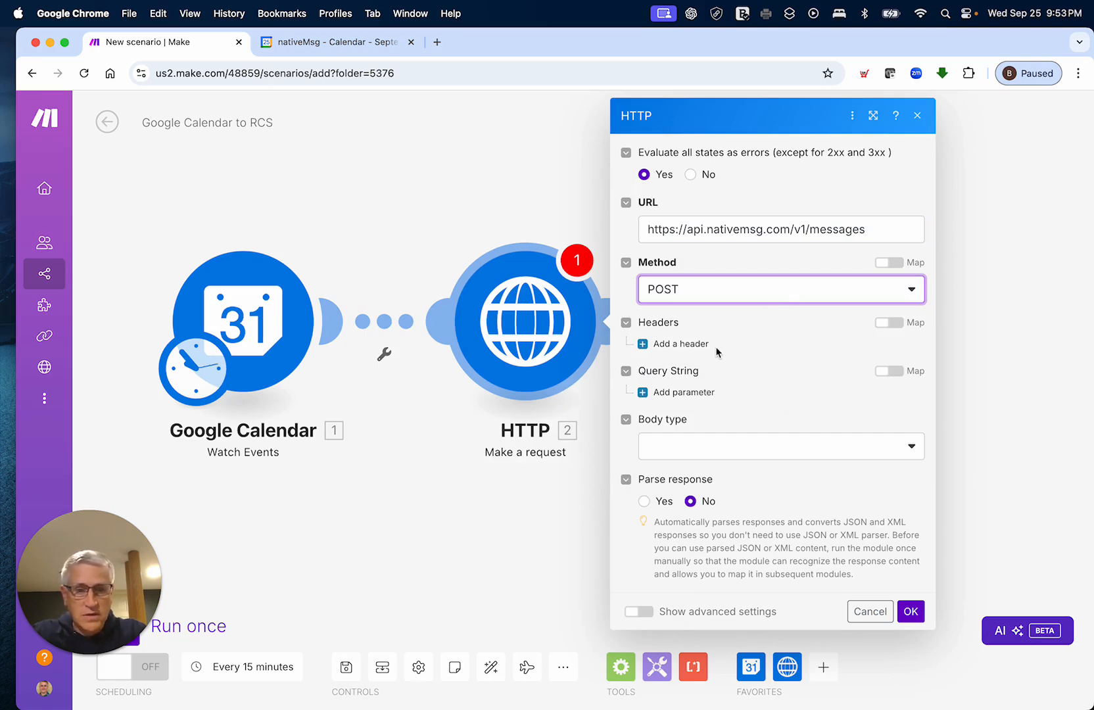
- Add a request header named Authorization and enter the bearer token as its value
{"action": "left_click", "coordinate": [680, 344]}
{"action": "left_click", "coordinate": [735, 394]}
{"action": "type", "text": "Aut"}
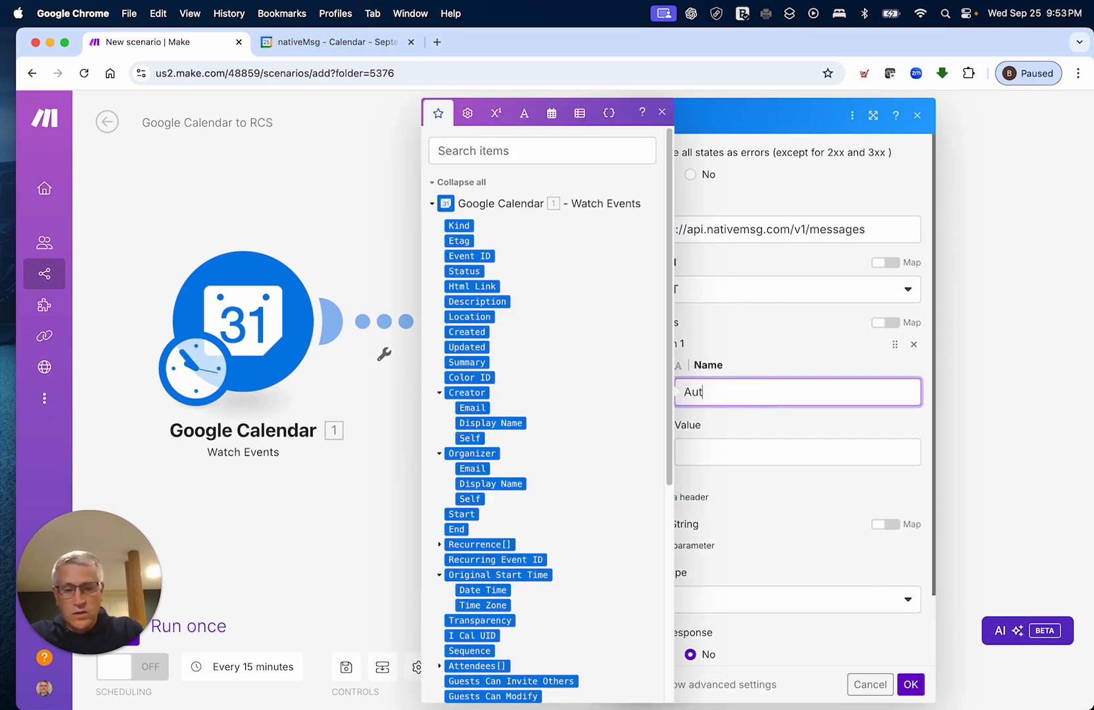
{"action": "key", "text": "BackSpace"}
{"action": "key", "text": "BackSpace"}
{"action": "type", "text": "Authorization"}
{"action": "key", "text": "Tab"}
{"action": "left_click", "coordinate": [798, 329]}
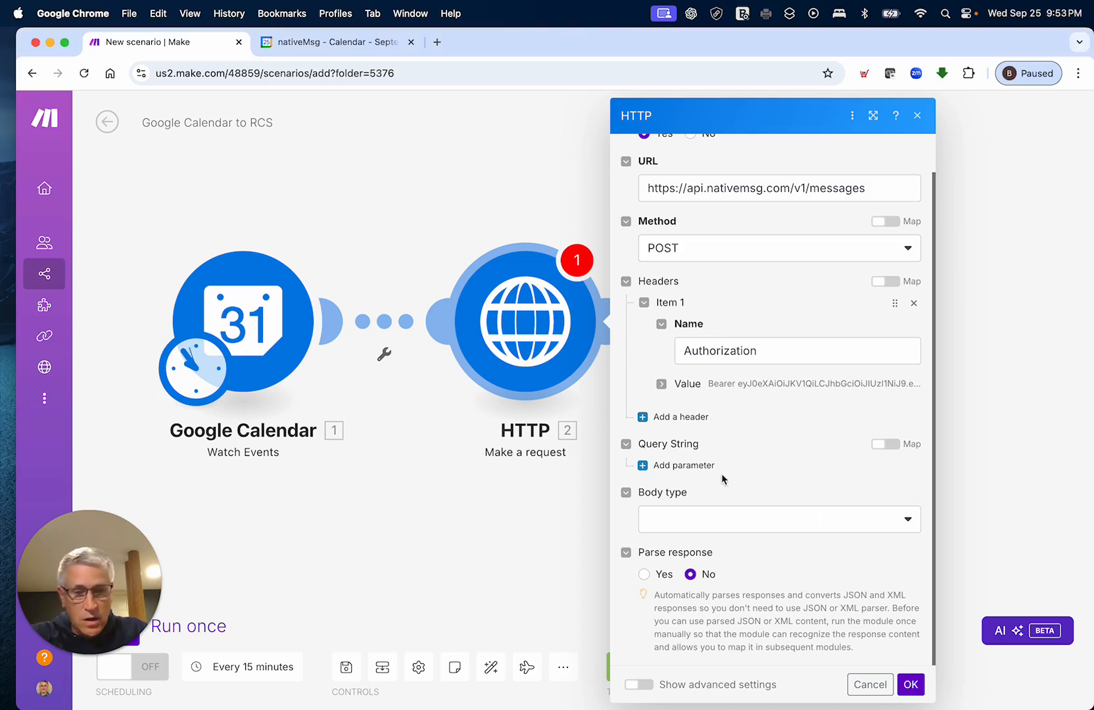
- Set the HTTP request's body type to Raw and its content type to JSON (application/json)
{"action": "left_click", "coordinate": [891, 515]}
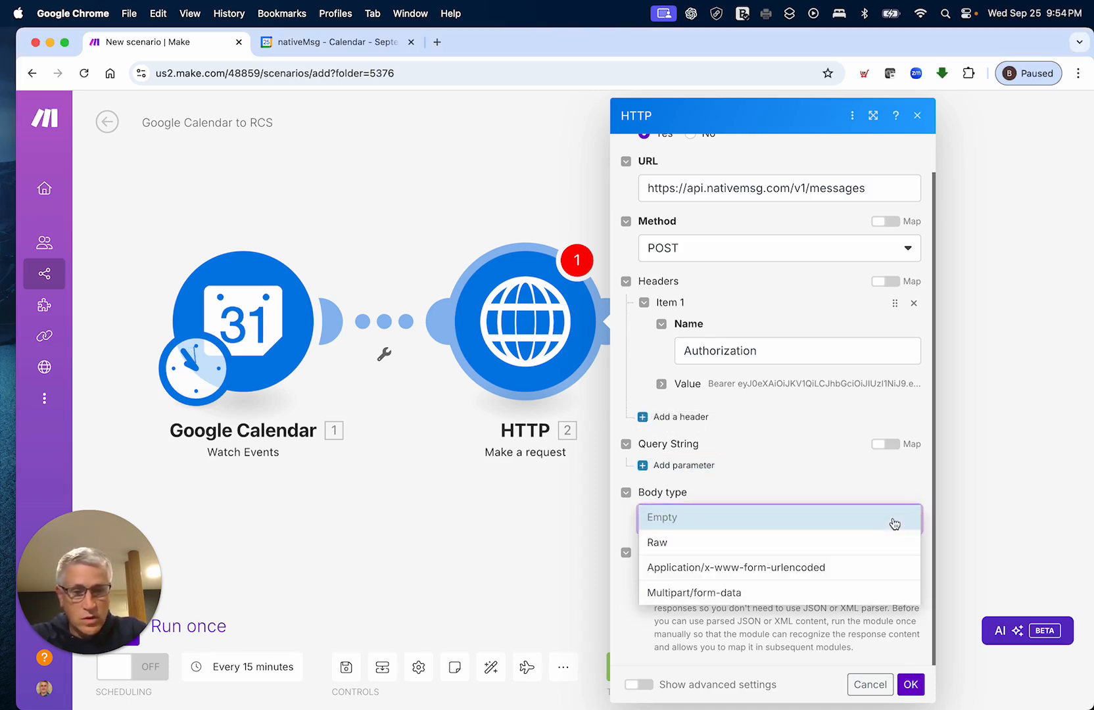
{"action": "left_click", "coordinate": [691, 540]}
{"action": "scroll", "coordinate": [714, 500], "scroll_direction": "down", "scroll_amount": 2}
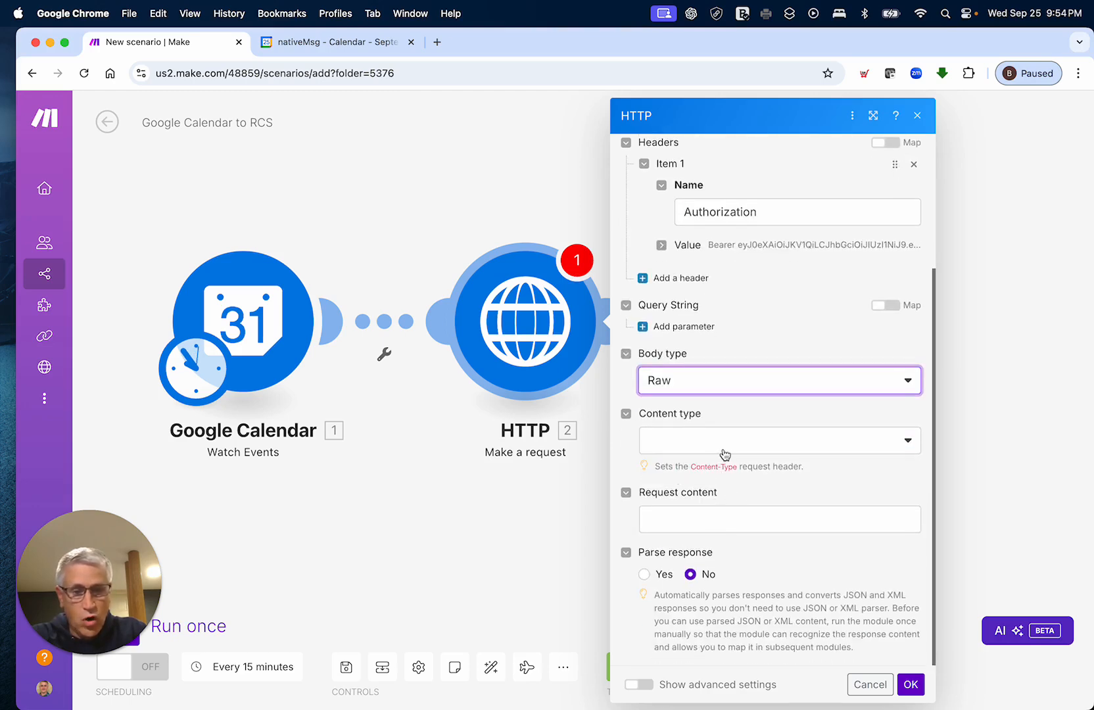
{"action": "left_click", "coordinate": [712, 447]}
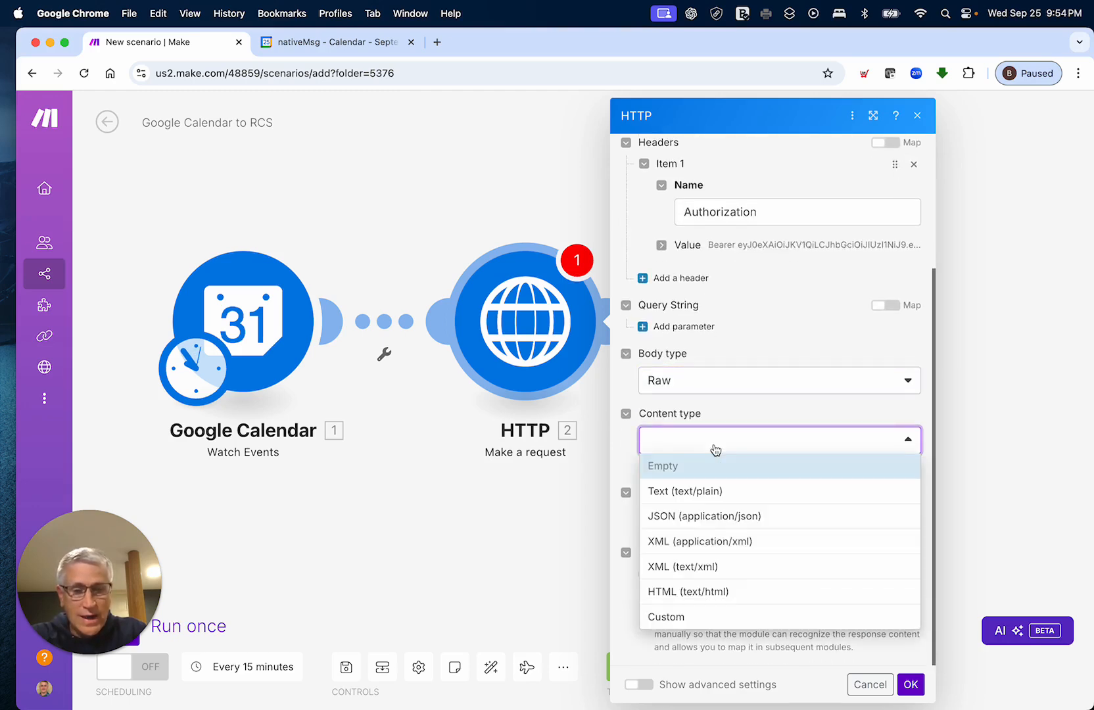
{"action": "left_click", "coordinate": [717, 521]}
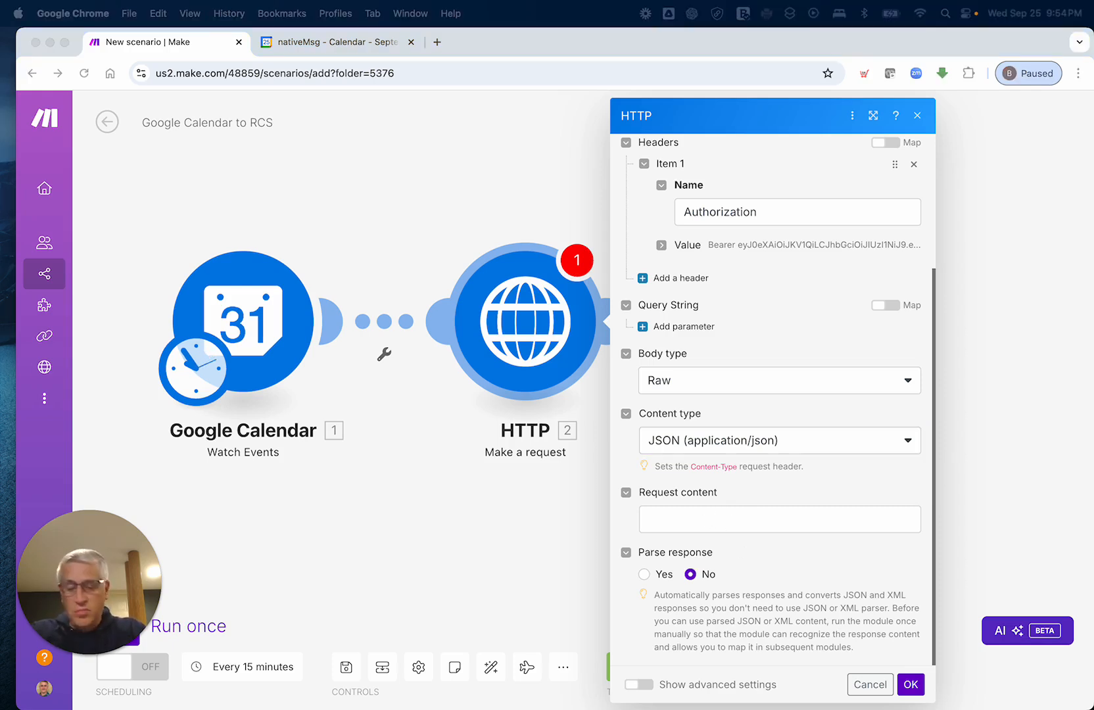
- Paste the JSON message template with the image, phone targets and Add to Calendar button into the request content and review it
{"action": "left_click", "coordinate": [758, 524]}
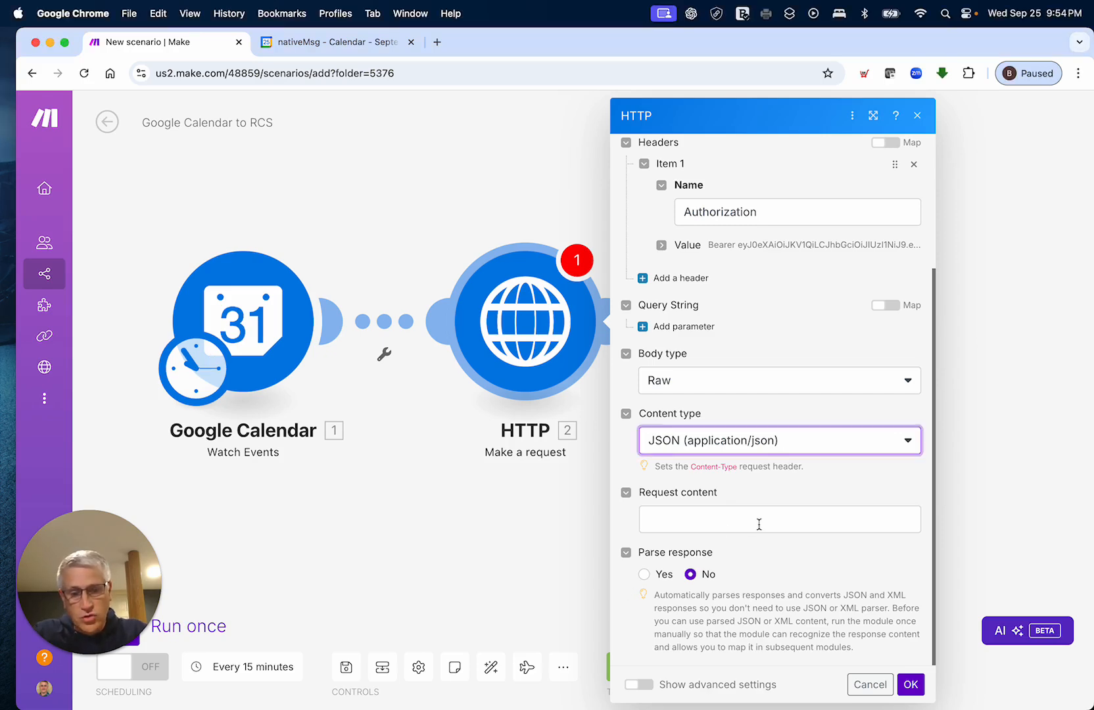
{"action": "left_click", "coordinate": [758, 524]}
{"action": "key", "text": "super+v"}
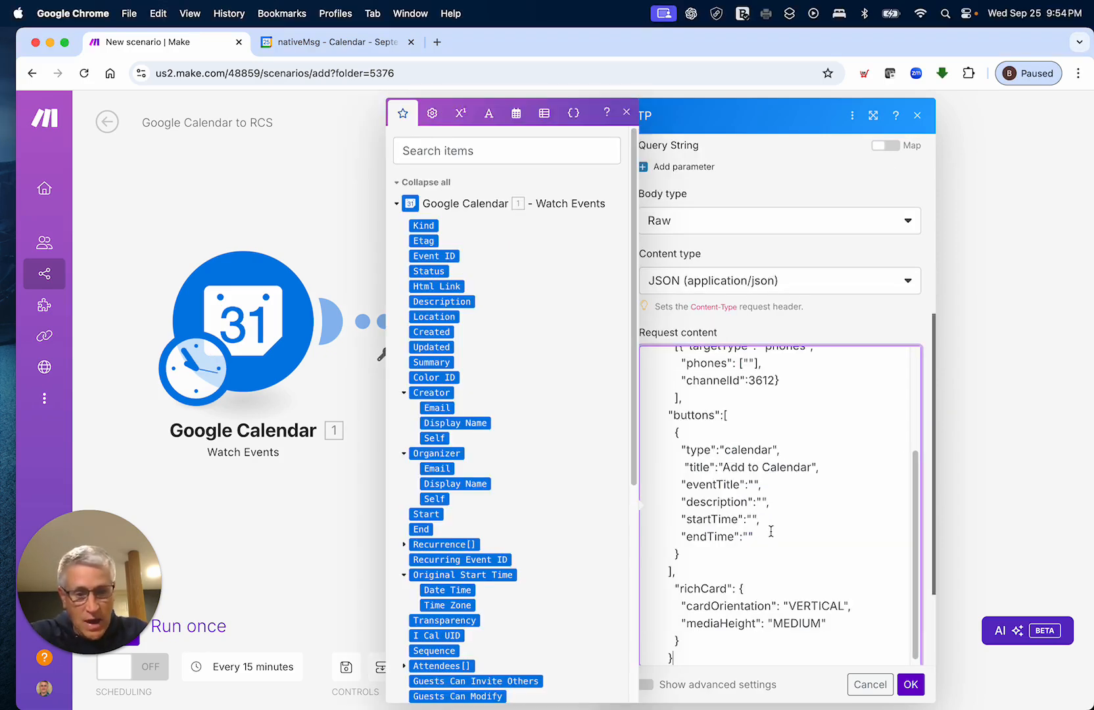
{"action": "scroll", "coordinate": [771, 532], "scroll_direction": "up", "scroll_amount": 1}
{"action": "scroll", "coordinate": [770, 531], "scroll_direction": "up", "scroll_amount": 5}
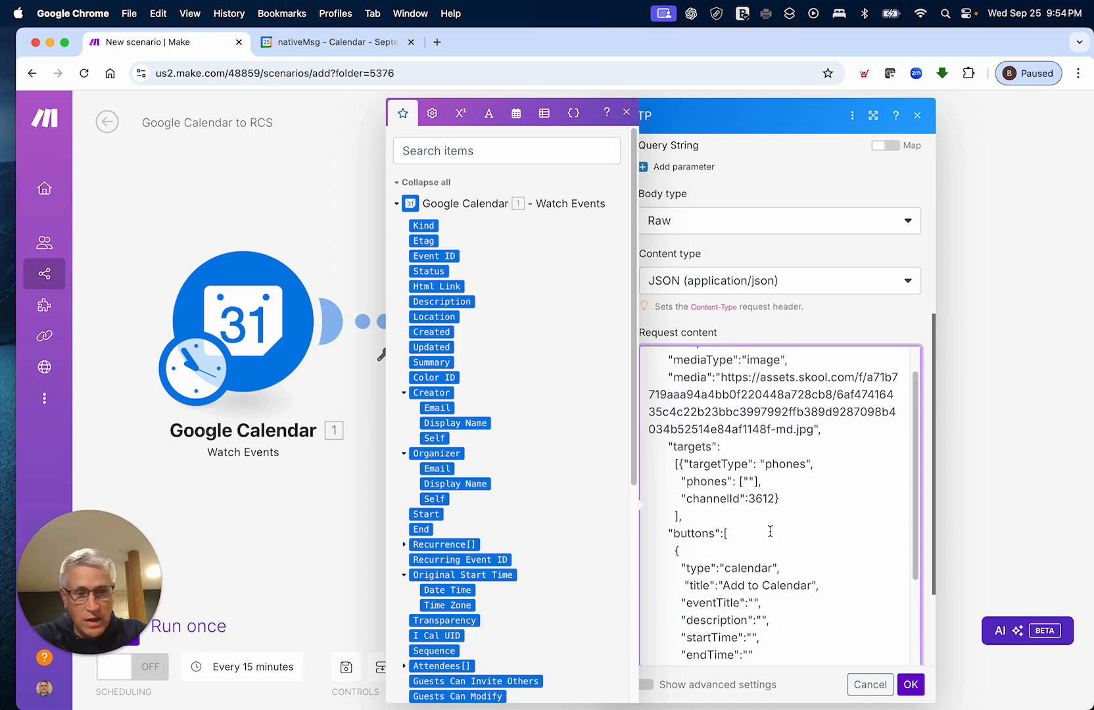
{"action": "scroll", "coordinate": [837, 527], "scroll_direction": "up", "scroll_amount": 1}
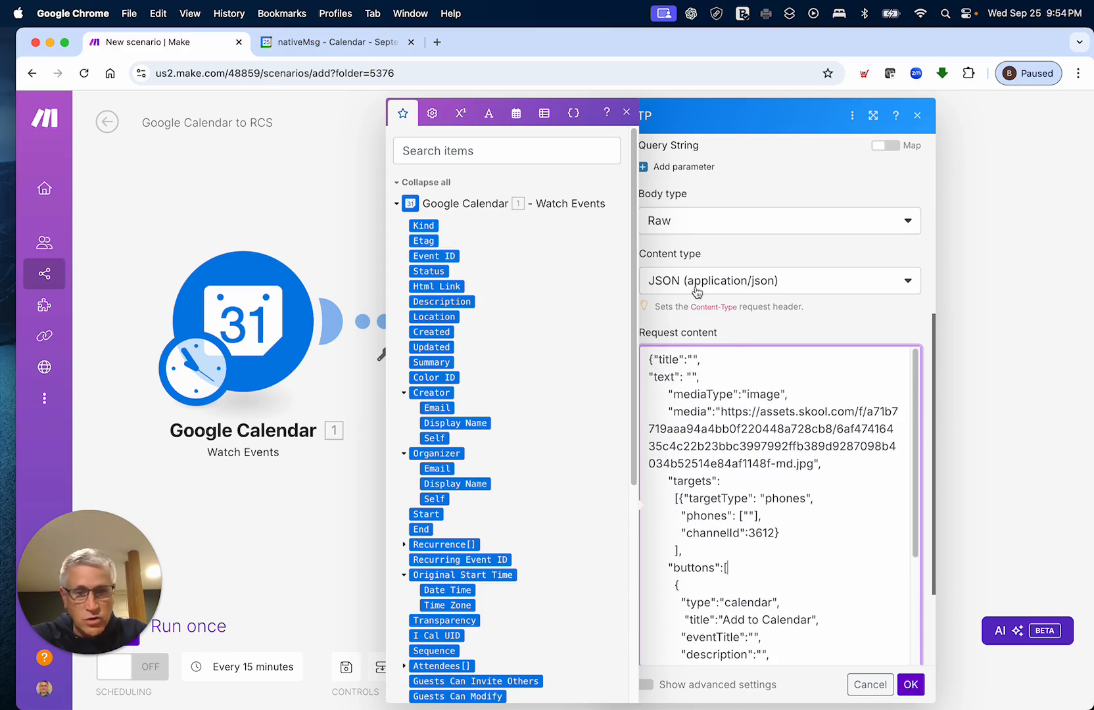
{"action": "left_click", "coordinate": [351, 172]}
{"action": "left_click", "coordinate": [519, 312]}
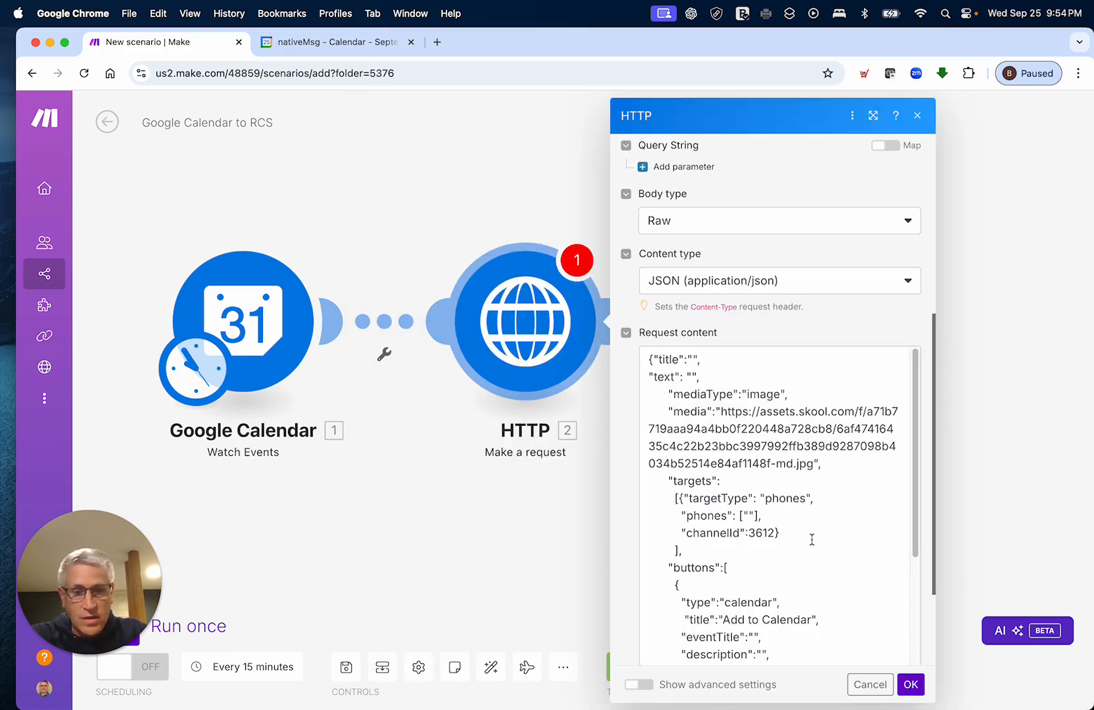
- Review the HTTP request's header, body settings and the JSON message fields in its request content
{"action": "scroll", "coordinate": [803, 530], "scroll_direction": "up", "scroll_amount": 2}
{"action": "scroll", "coordinate": [800, 522], "scroll_direction": "up", "scroll_amount": 1}
{"action": "scroll", "coordinate": [764, 519], "scroll_direction": "down", "scroll_amount": 2}
{"action": "scroll", "coordinate": [765, 519], "scroll_direction": "up", "scroll_amount": 2}
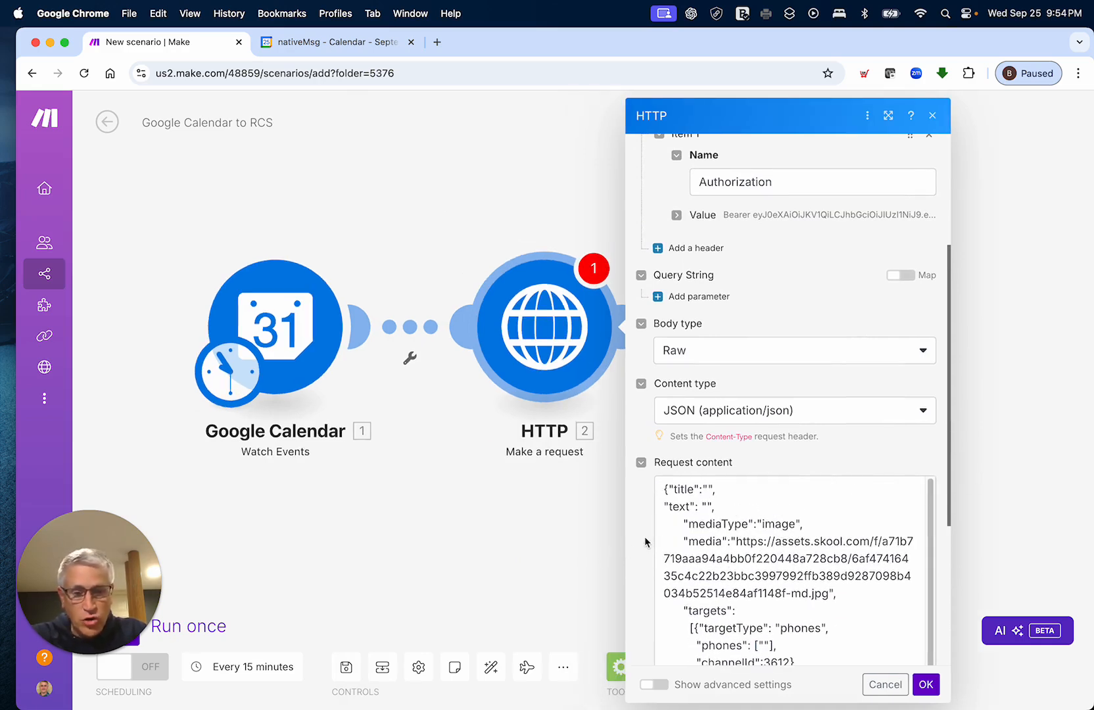
{"action": "left_click_drag", "start_coordinate": [947, 406], "coordinate": [957, 507]}
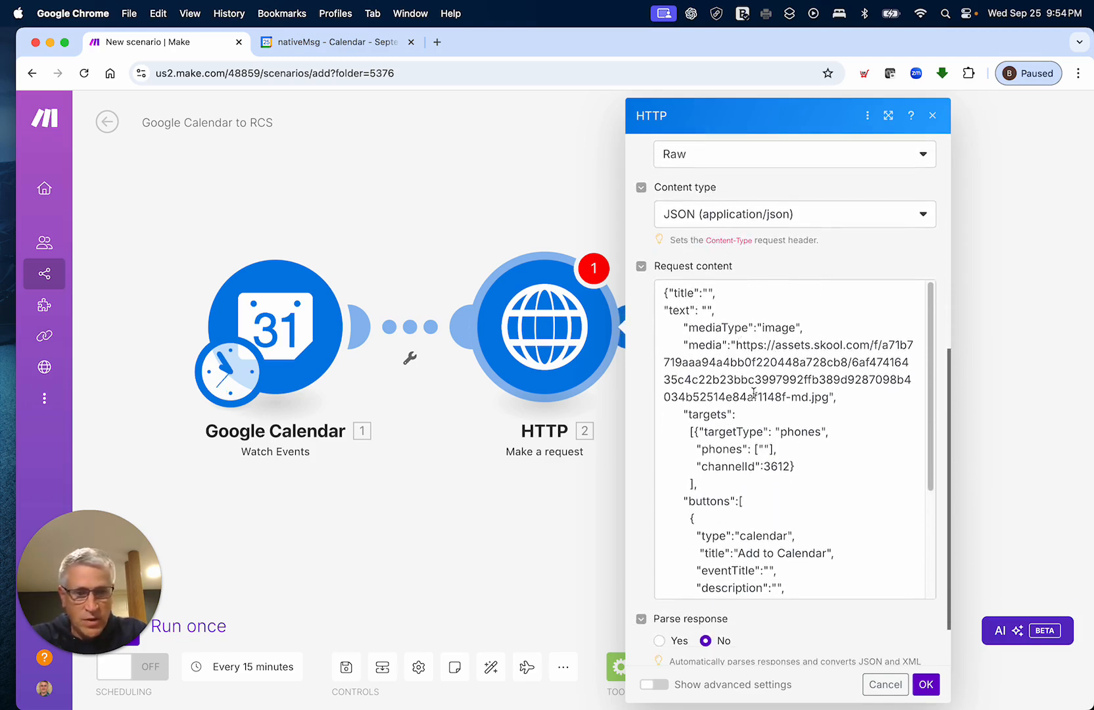
{"action": "scroll", "coordinate": [754, 393], "scroll_direction": "down", "scroll_amount": 1}
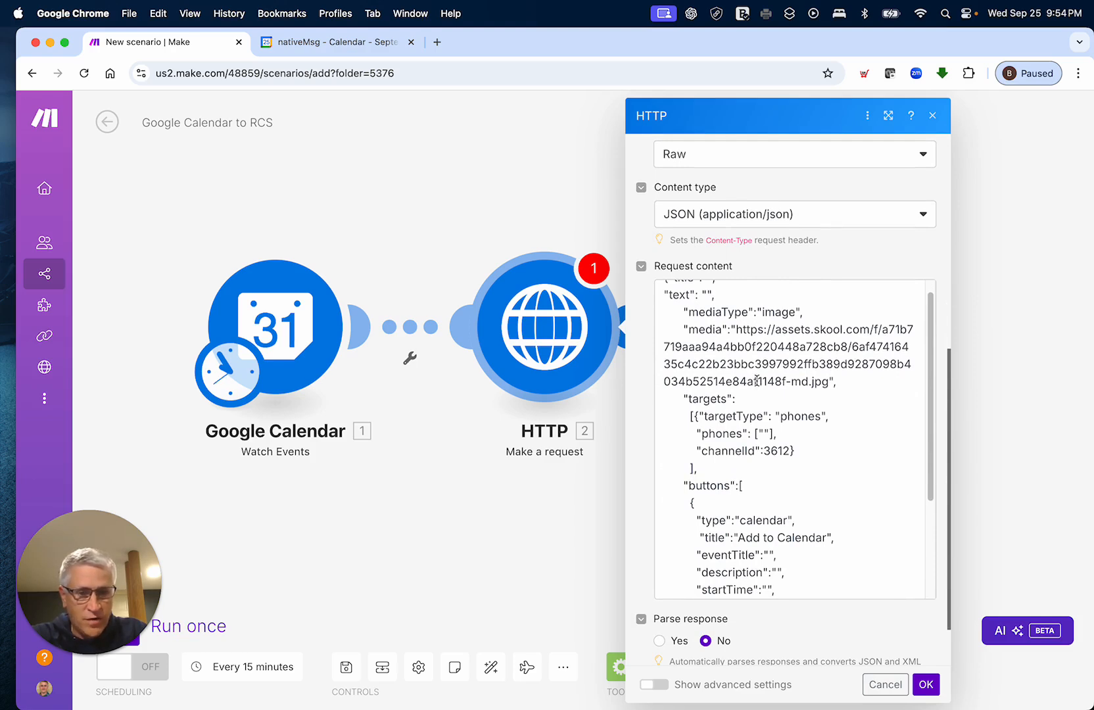
{"action": "scroll", "coordinate": [757, 380], "scroll_direction": "down", "scroll_amount": 1}
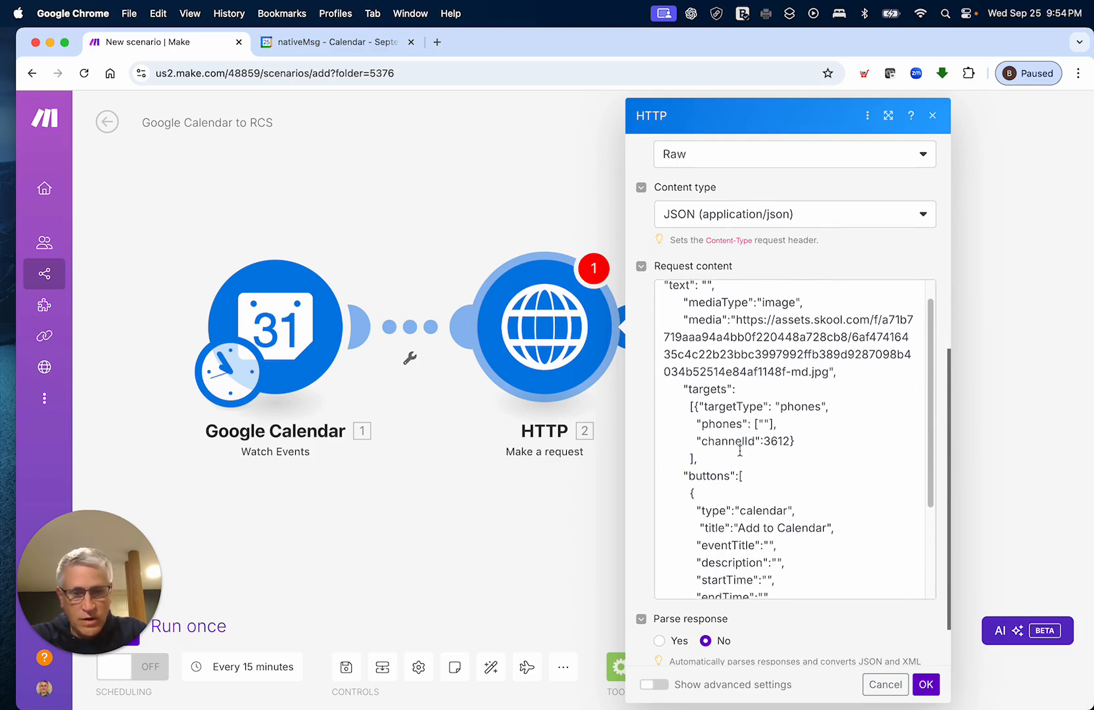
{"action": "scroll", "coordinate": [740, 445], "scroll_direction": "up", "scroll_amount": 2}
- Map the calendar event's Summary into the message's title and its Description into the text value of the JSON request content
{"action": "left_click", "coordinate": [708, 293]}
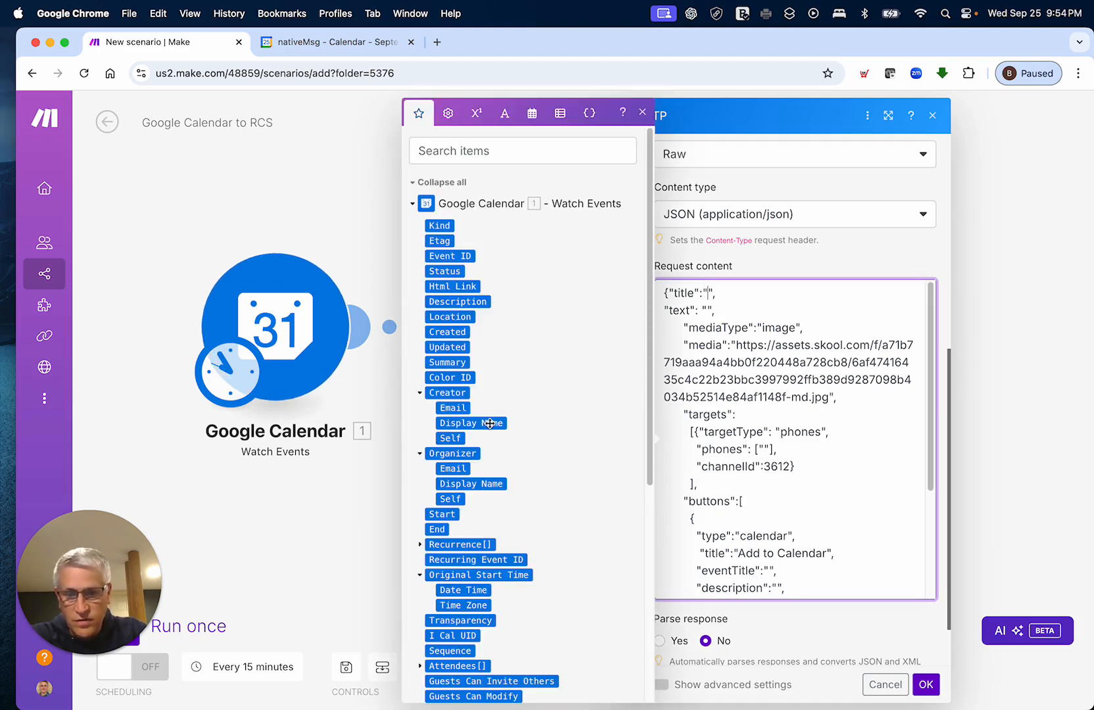
{"action": "scroll", "coordinate": [487, 400], "scroll_direction": "down", "scroll_amount": 1}
{"action": "scroll", "coordinate": [487, 403], "scroll_direction": "down", "scroll_amount": 1}
{"action": "scroll", "coordinate": [496, 329], "scroll_direction": "up", "scroll_amount": 2}
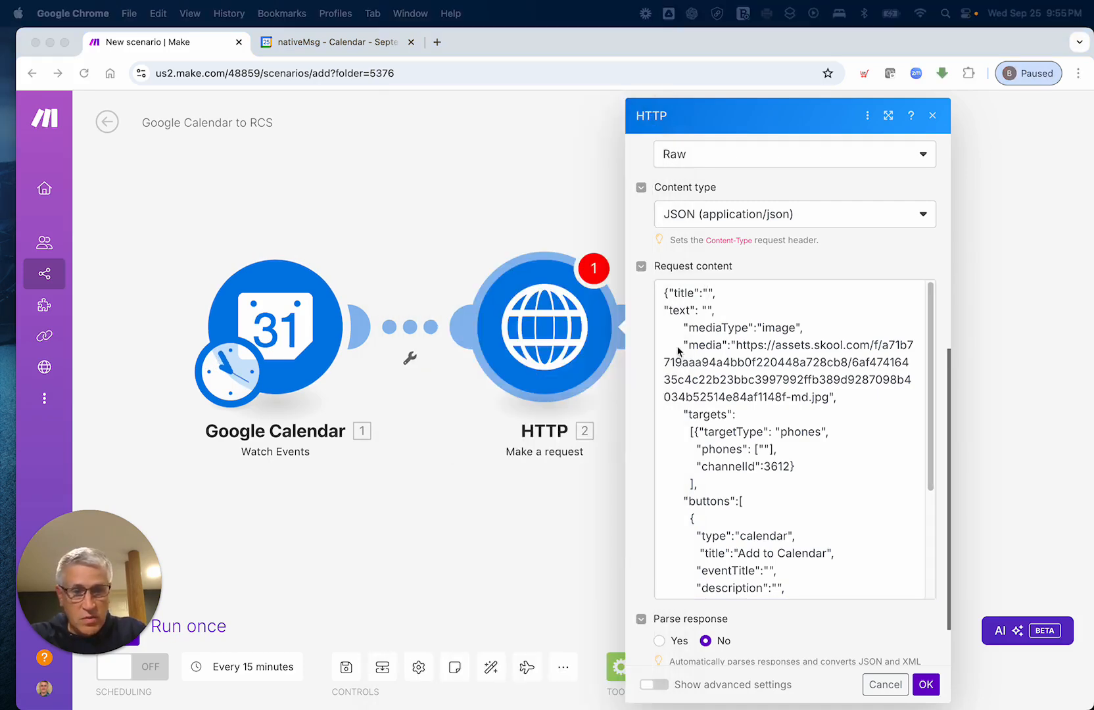
{"action": "left_click", "coordinate": [721, 288]}
{"action": "left_click_drag", "start_coordinate": [457, 364], "coordinate": [705, 293]}
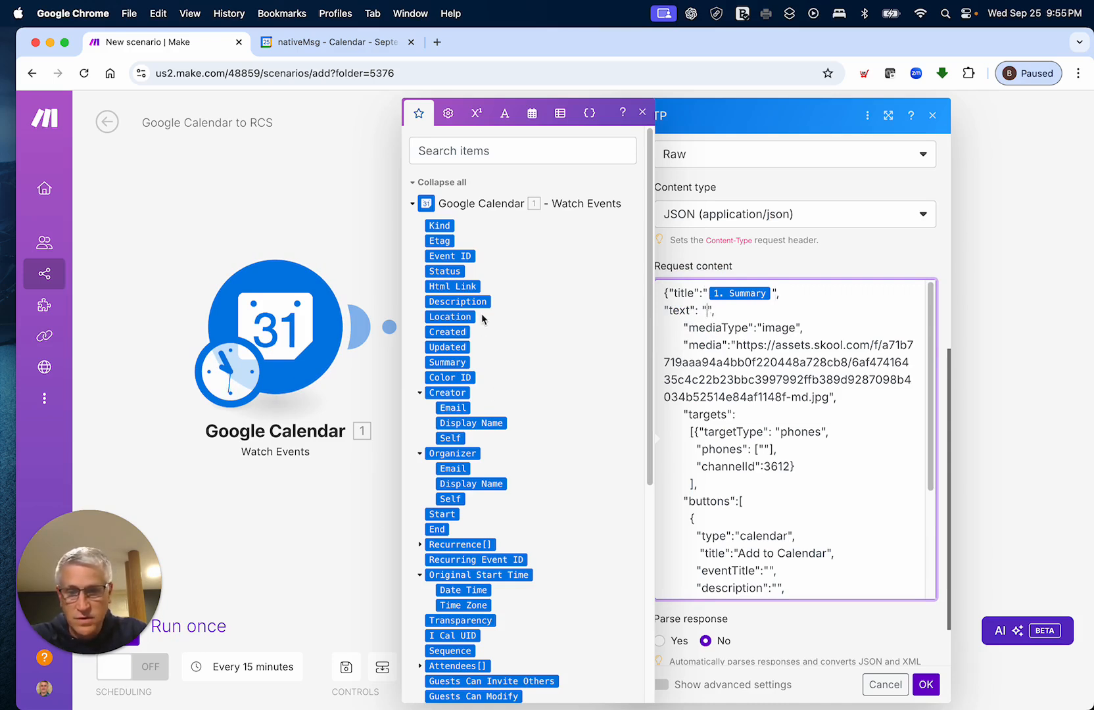
{"action": "left_click_drag", "start_coordinate": [479, 308], "coordinate": [713, 310]}
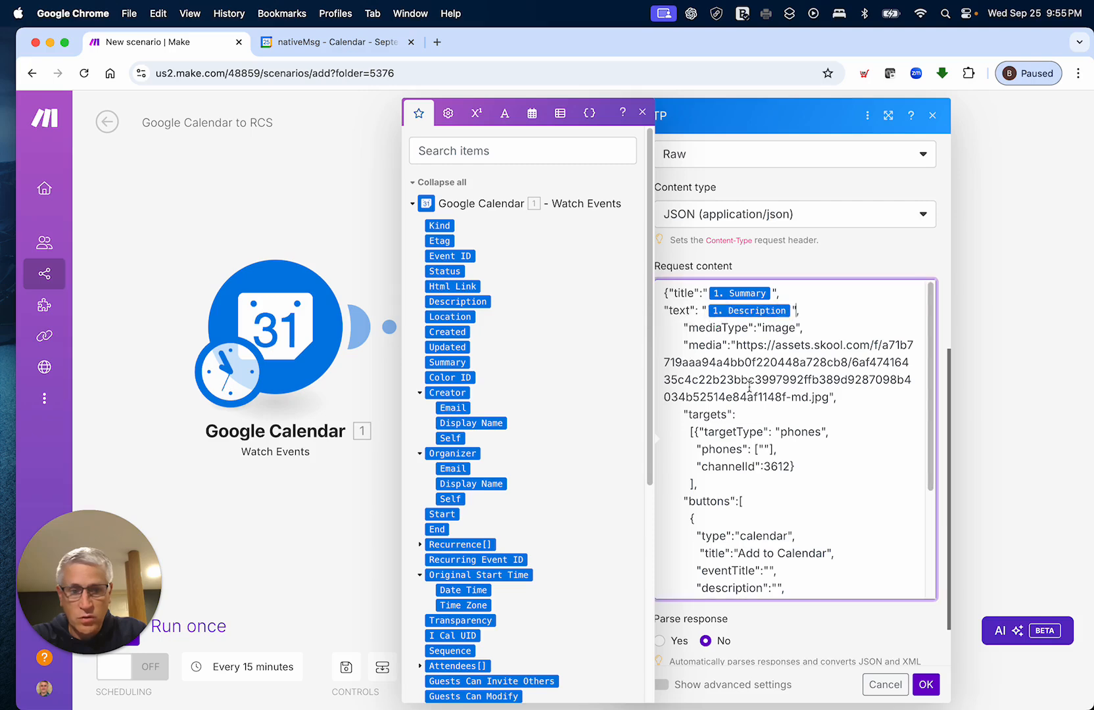
- Map Summary into eventTitle and Description into description for the Add to Calendar button, keeping both values inside quotation marks
{"action": "scroll", "coordinate": [753, 486], "scroll_direction": "down", "scroll_amount": 3}
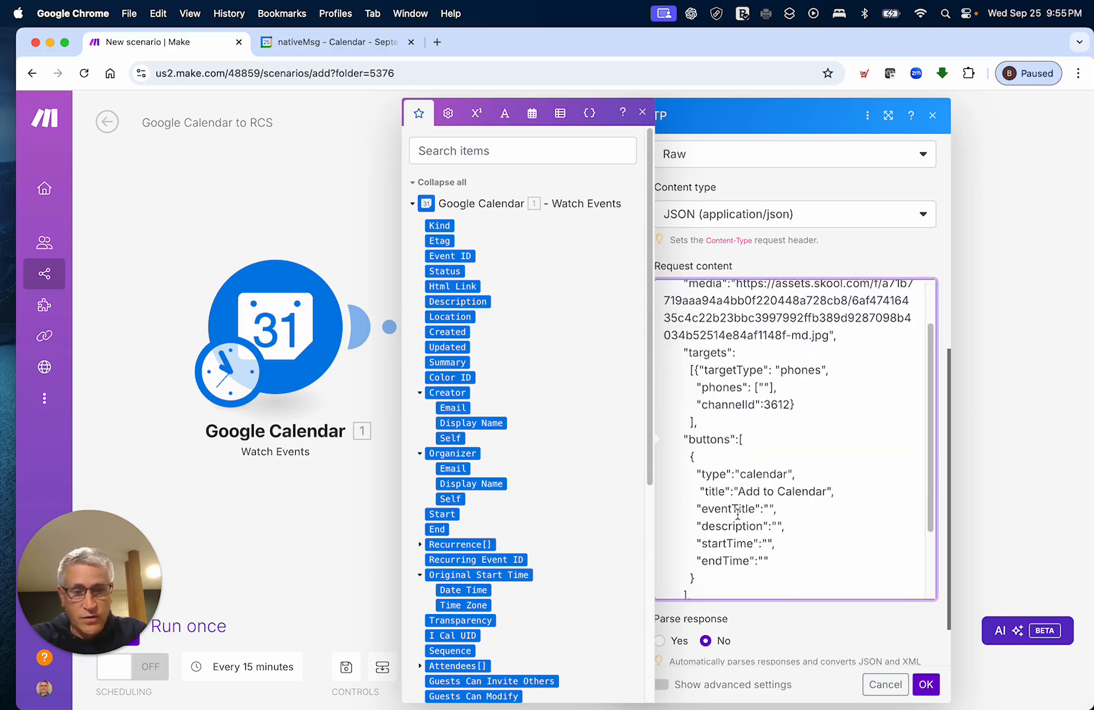
{"action": "scroll", "coordinate": [740, 516], "scroll_direction": "up", "scroll_amount": 3}
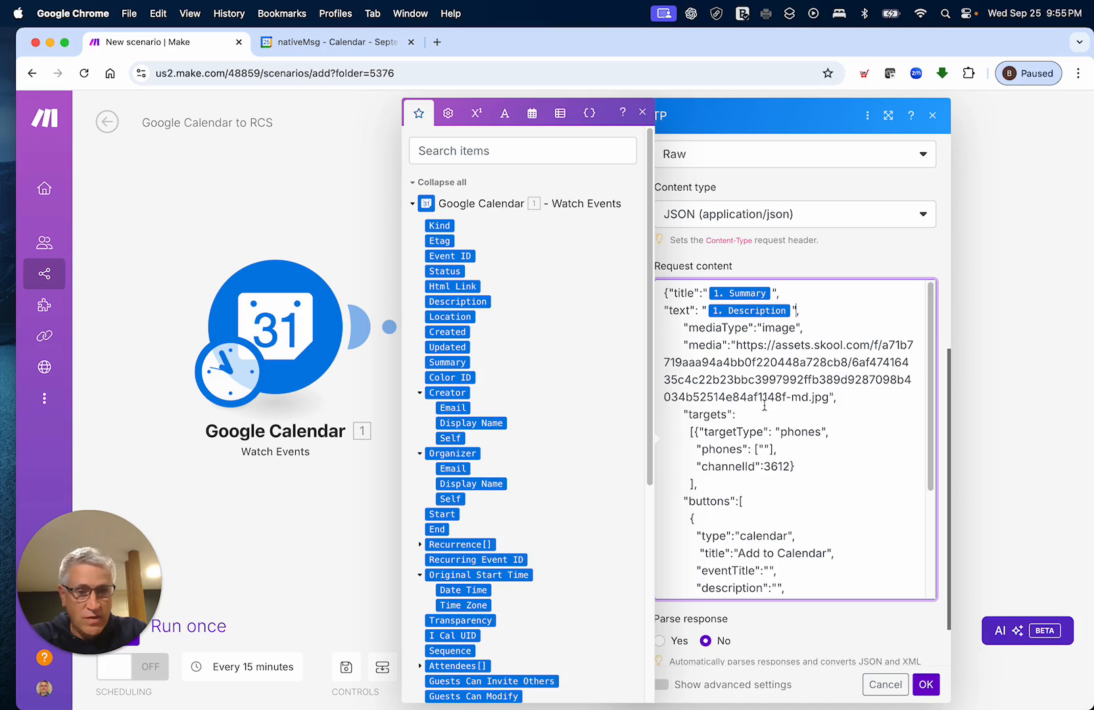
{"action": "scroll", "coordinate": [744, 371], "scroll_direction": "down", "scroll_amount": 3}
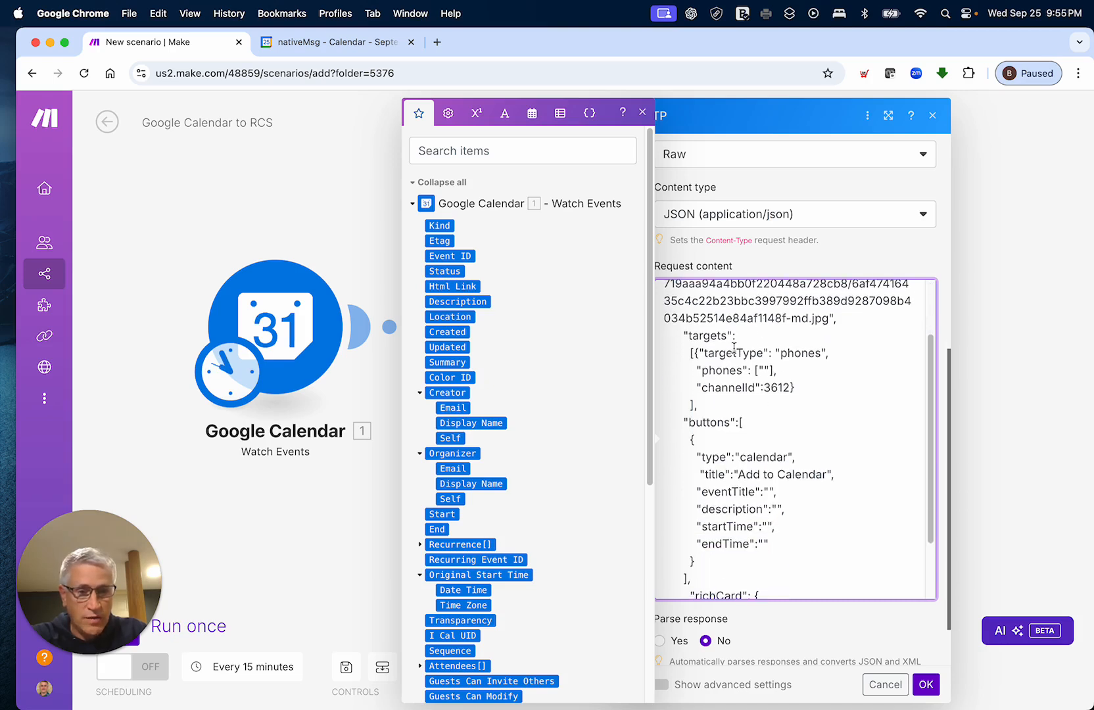
{"action": "scroll", "coordinate": [718, 428], "scroll_direction": "down", "scroll_amount": 3}
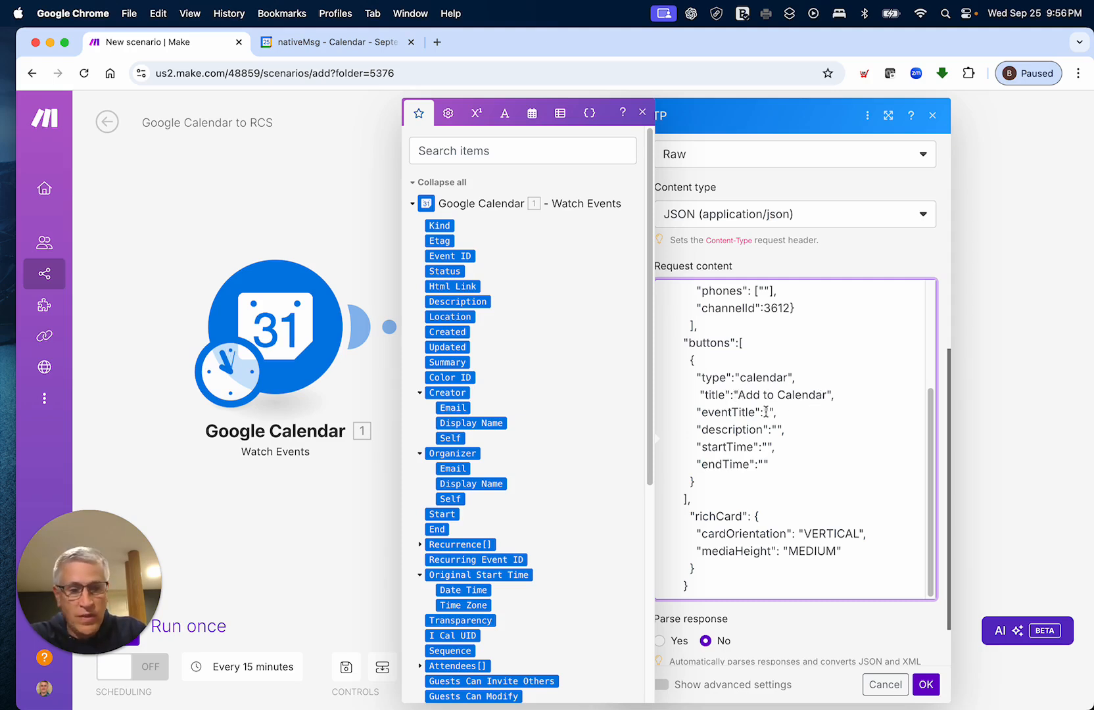
{"action": "left_click", "coordinate": [772, 410]}
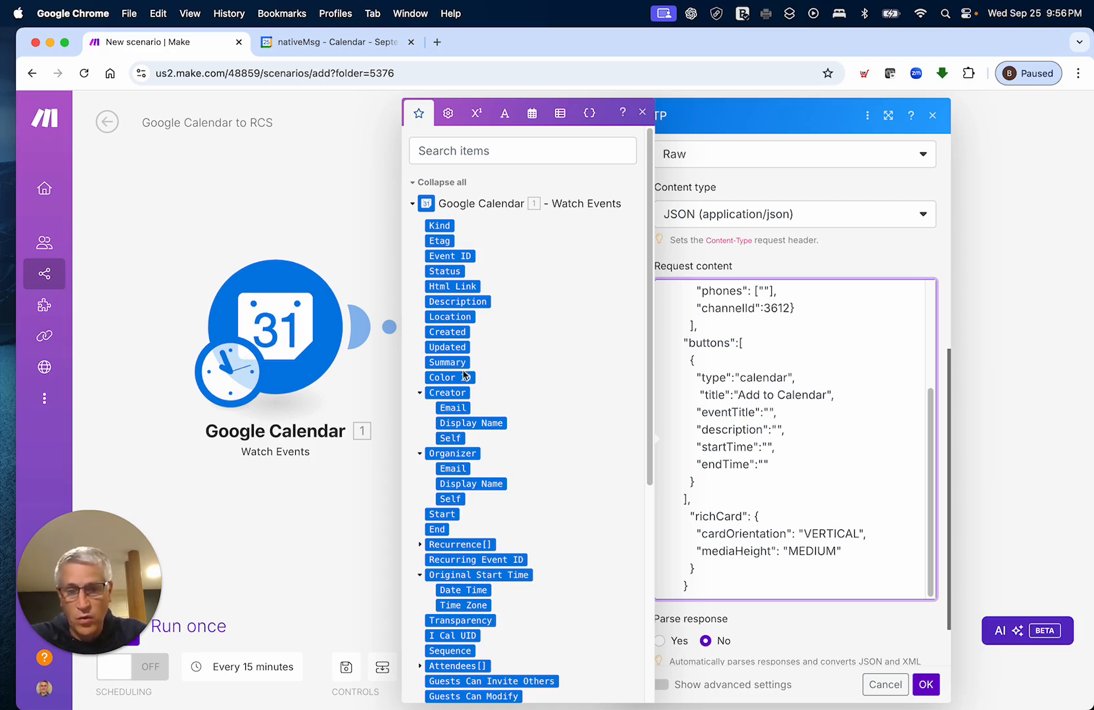
{"action": "left_click_drag", "start_coordinate": [447, 362], "coordinate": [771, 413]}
{"action": "key", "text": "BackSpace"}
{"action": "key", "text": "Left"}
{"action": "type", "text": "\""}
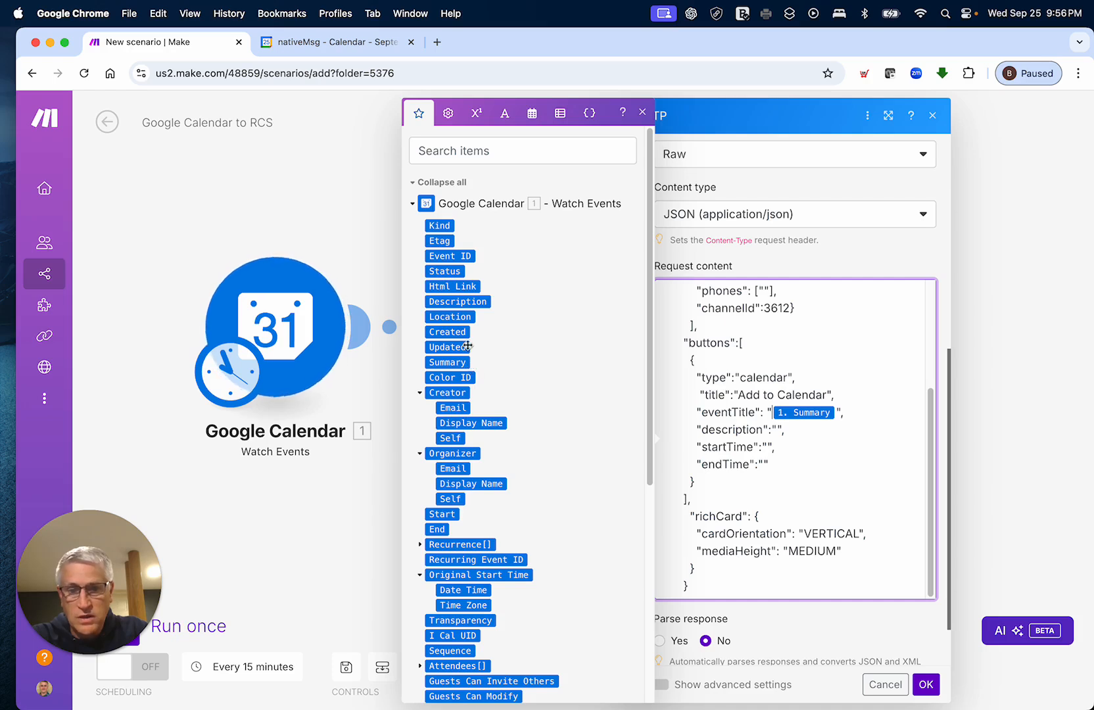
{"action": "left_click_drag", "start_coordinate": [456, 304], "coordinate": [775, 430]}
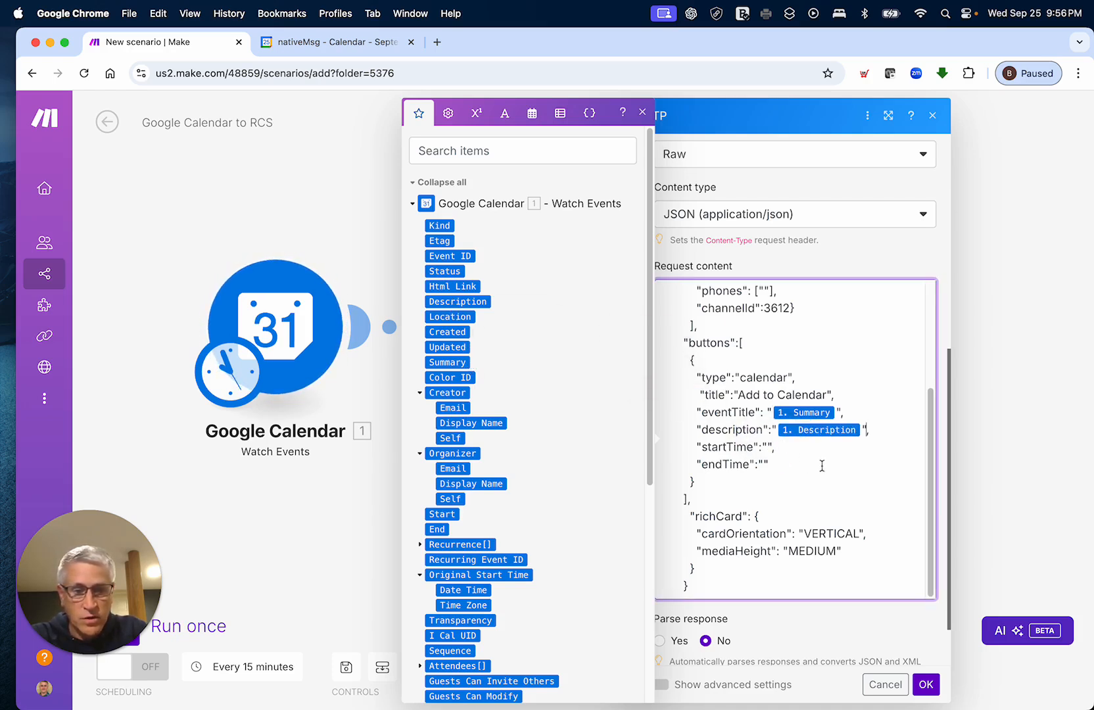
- Map the calendar event's Start into startTime and End into endTime of the Add to Calendar button
{"action": "left_click", "coordinate": [767, 447]}
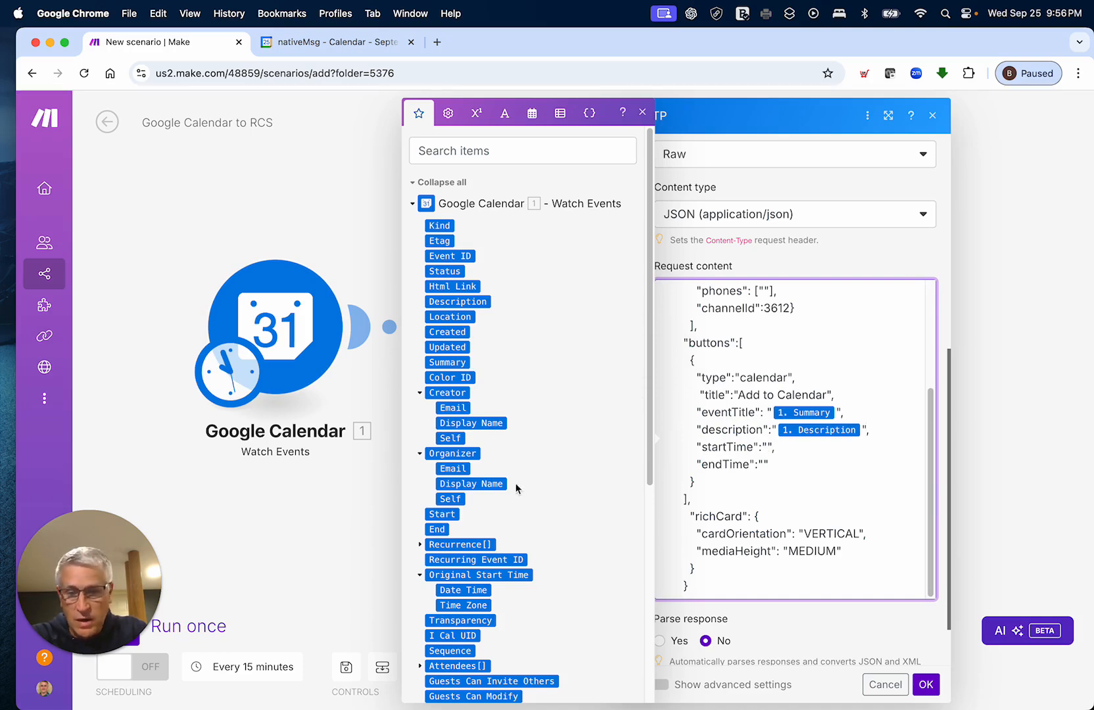
{"action": "scroll", "coordinate": [503, 464], "scroll_direction": "down", "scroll_amount": 1}
{"action": "scroll", "coordinate": [503, 464], "scroll_direction": "down", "scroll_amount": 8}
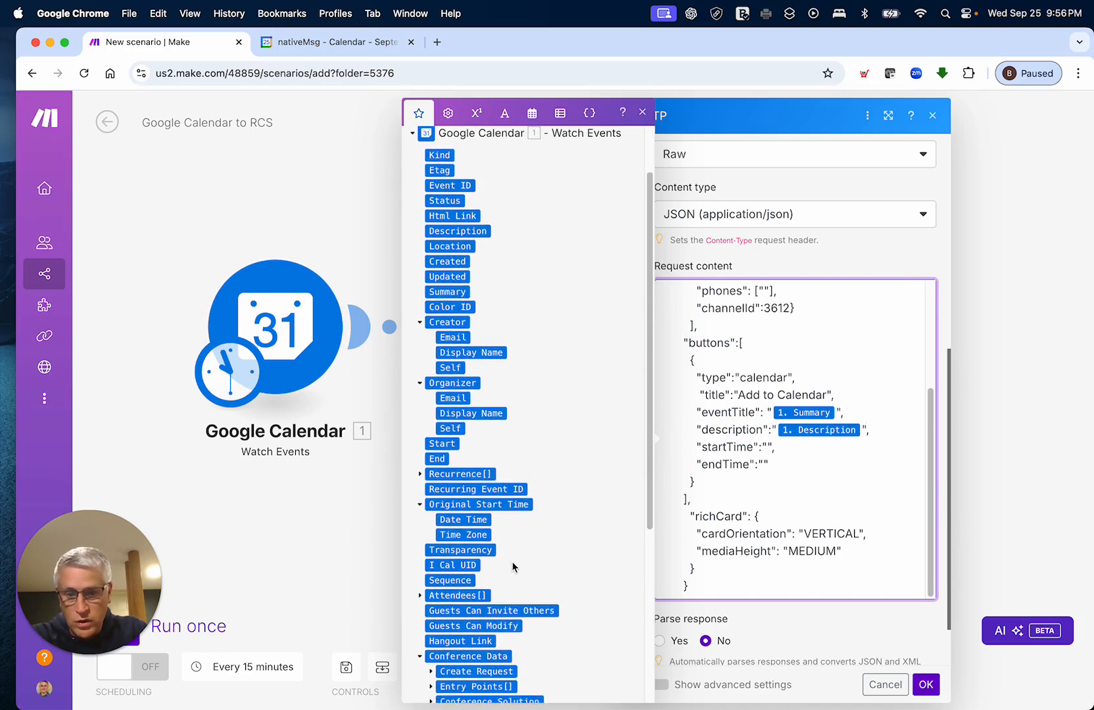
{"action": "scroll", "coordinate": [531, 559], "scroll_direction": "up", "scroll_amount": 2}
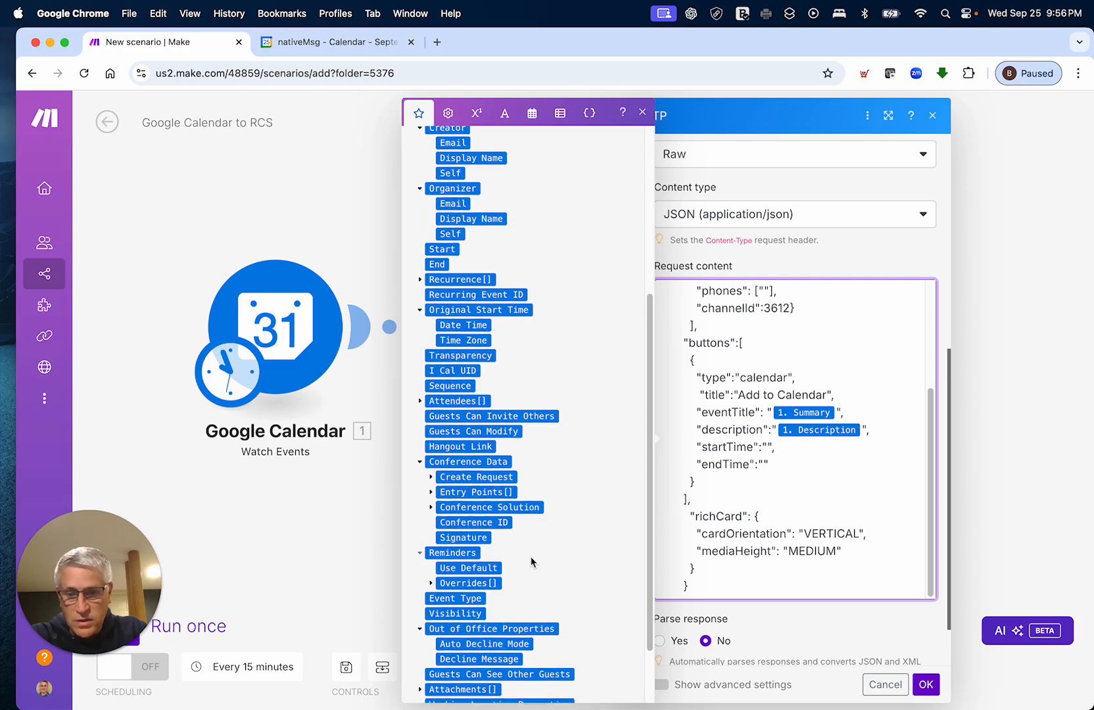
{"action": "scroll", "coordinate": [533, 547], "scroll_direction": "up", "scroll_amount": 6}
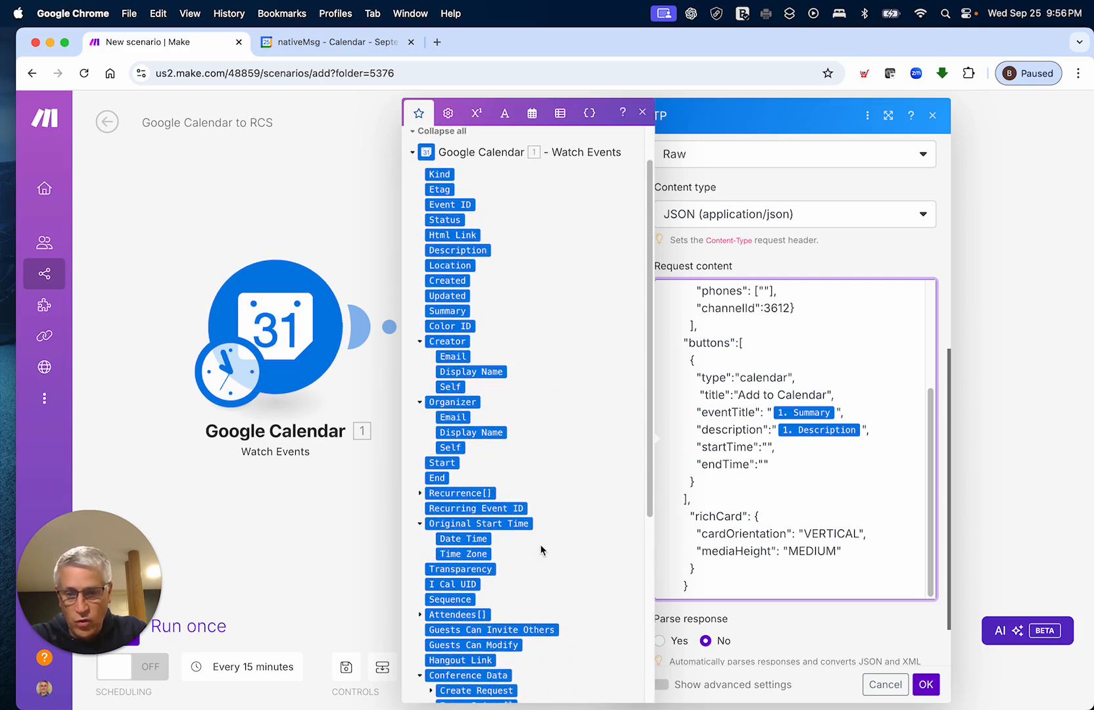
{"action": "left_click_drag", "start_coordinate": [438, 462], "coordinate": [766, 449]}
{"action": "left_click_drag", "start_coordinate": [436, 480], "coordinate": [766, 469]}
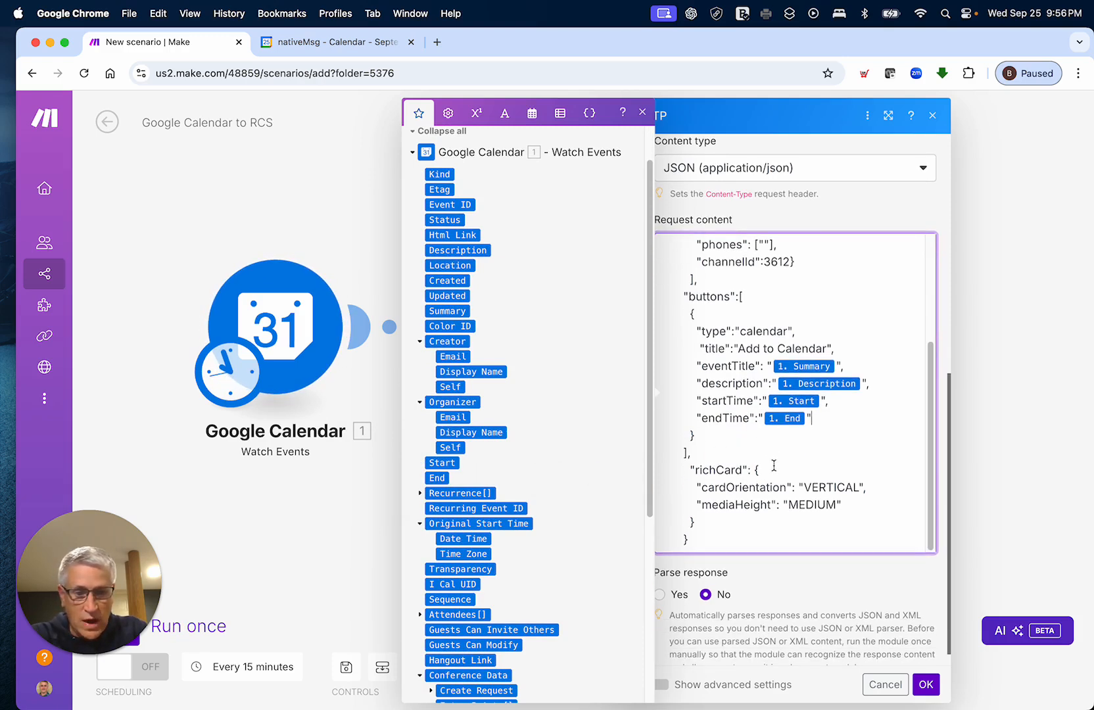
{"action": "left_click", "coordinate": [642, 111]}
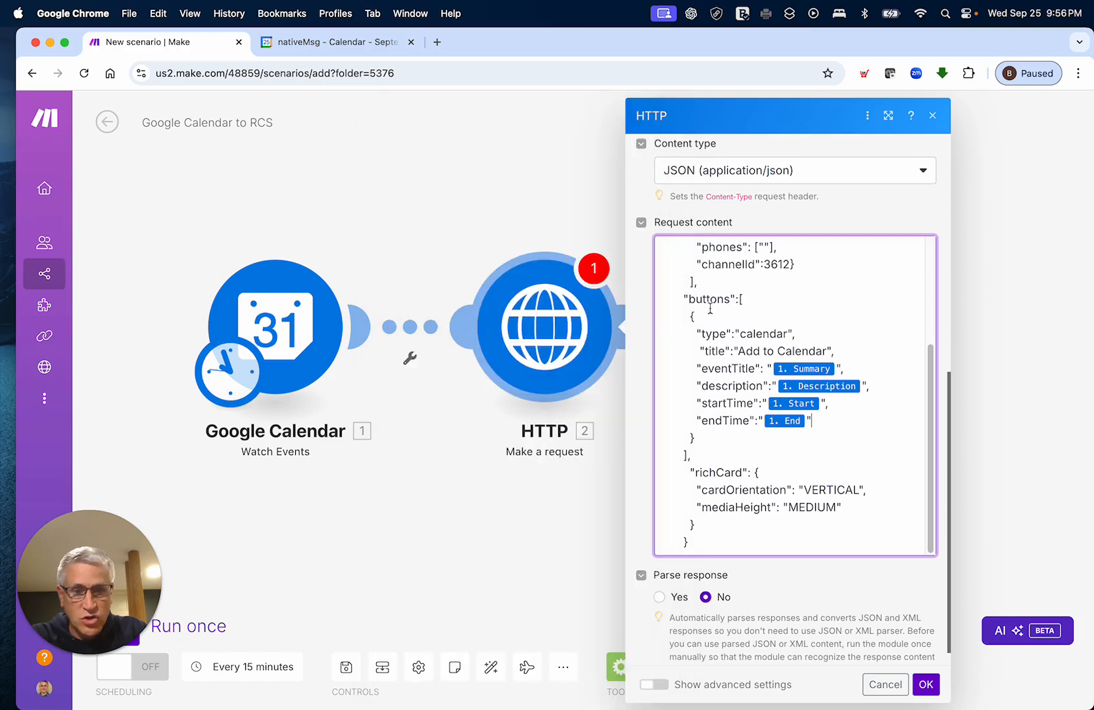
- Check the mapped JSON content, set Parse response to Yes and save the HTTP module's settings
{"action": "scroll", "coordinate": [717, 330], "scroll_direction": "up", "scroll_amount": 5}
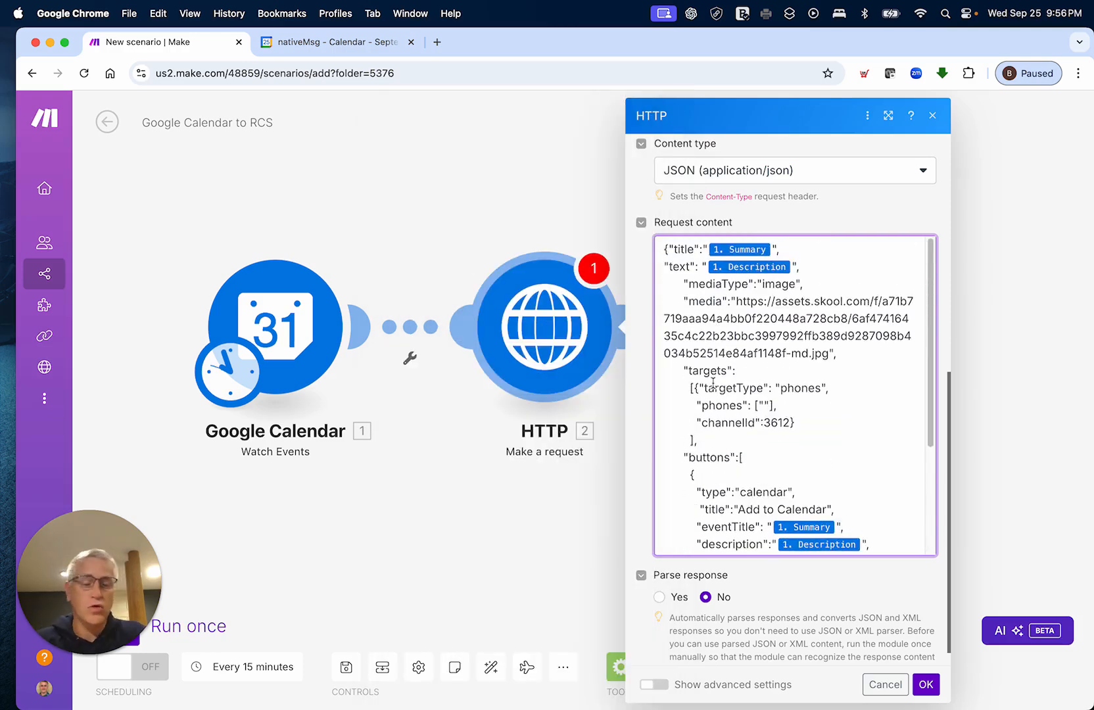
{"action": "scroll", "coordinate": [737, 388], "scroll_direction": "down", "scroll_amount": 5}
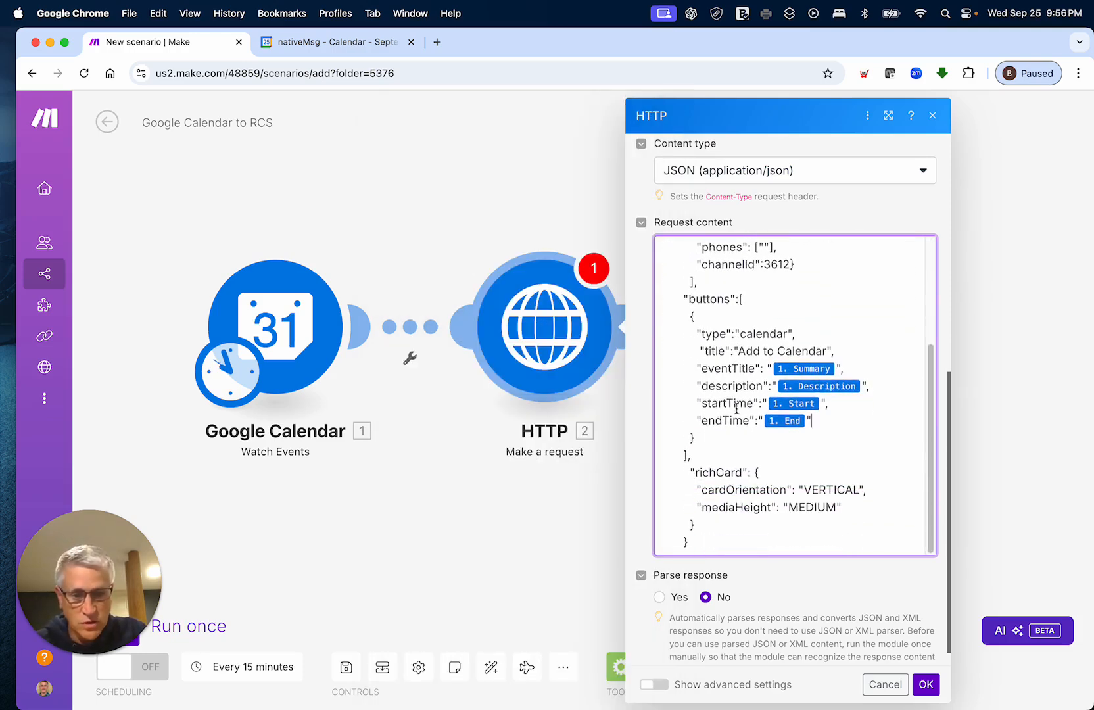
{"action": "left_click", "coordinate": [660, 597]}
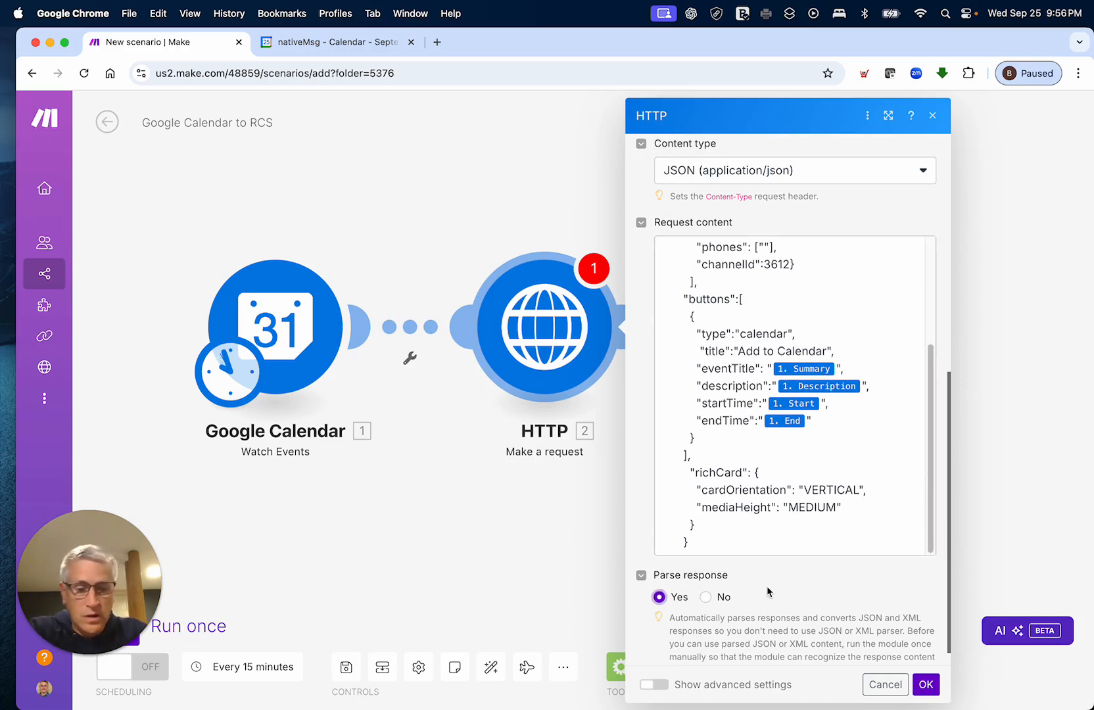
{"action": "left_click", "coordinate": [926, 685]}
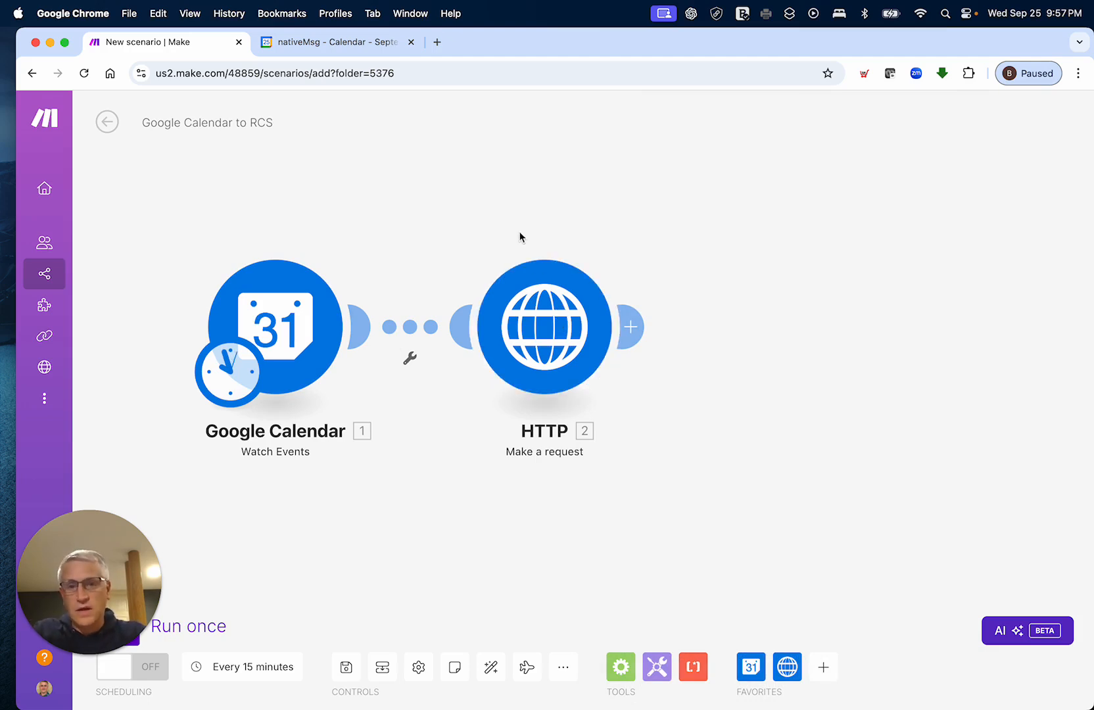
- In Google Calendar, create the event "RCS Creator Meeting" on Sep 27, 2024 from 10:00am to 10:30am instead of all day, and save it
{"action": "left_click", "coordinate": [342, 42]}
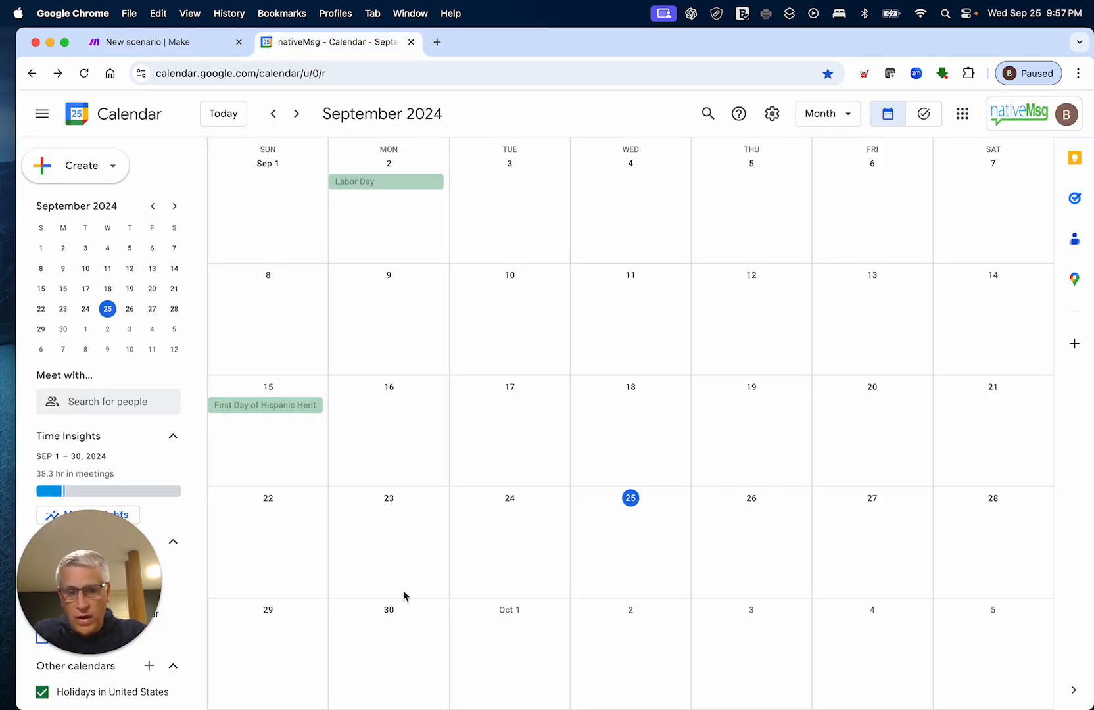
{"action": "left_click", "coordinate": [830, 527]}
{"action": "type", "text": "RCS Creator Meeting"}
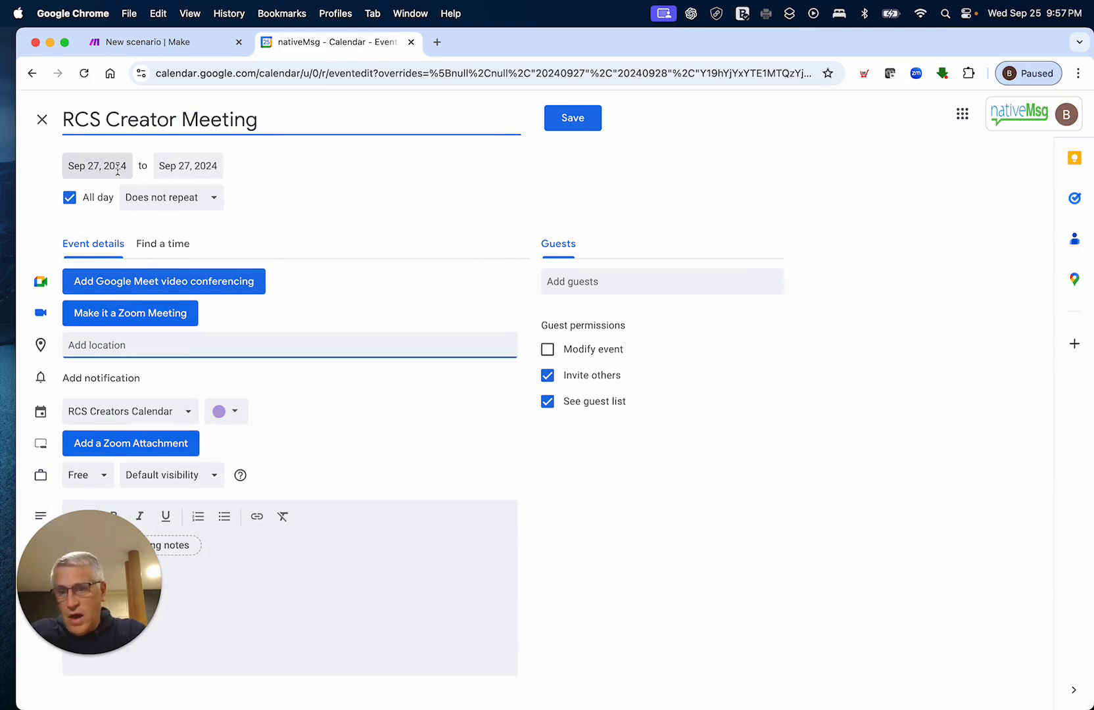
{"action": "left_click", "coordinate": [69, 197]}
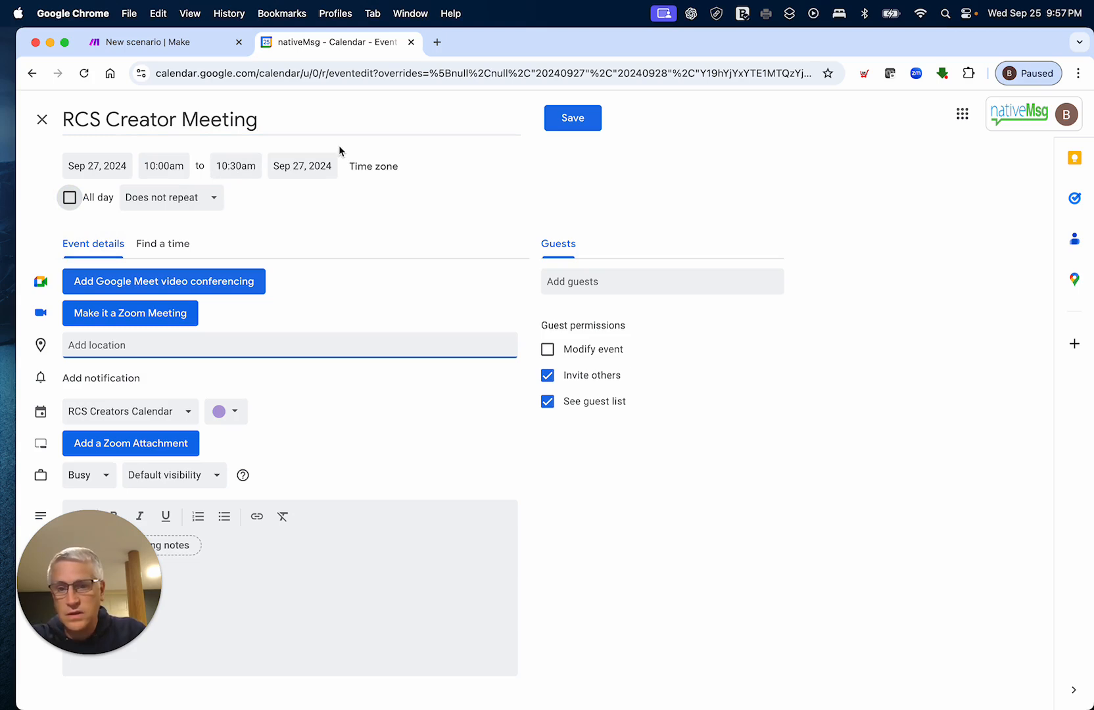
{"action": "left_click", "coordinate": [591, 126]}
- Switch back to Make, run the Google Calendar to RCS scenario once and inspect the HTTP module's input and output
{"action": "left_click", "coordinate": [150, 44]}
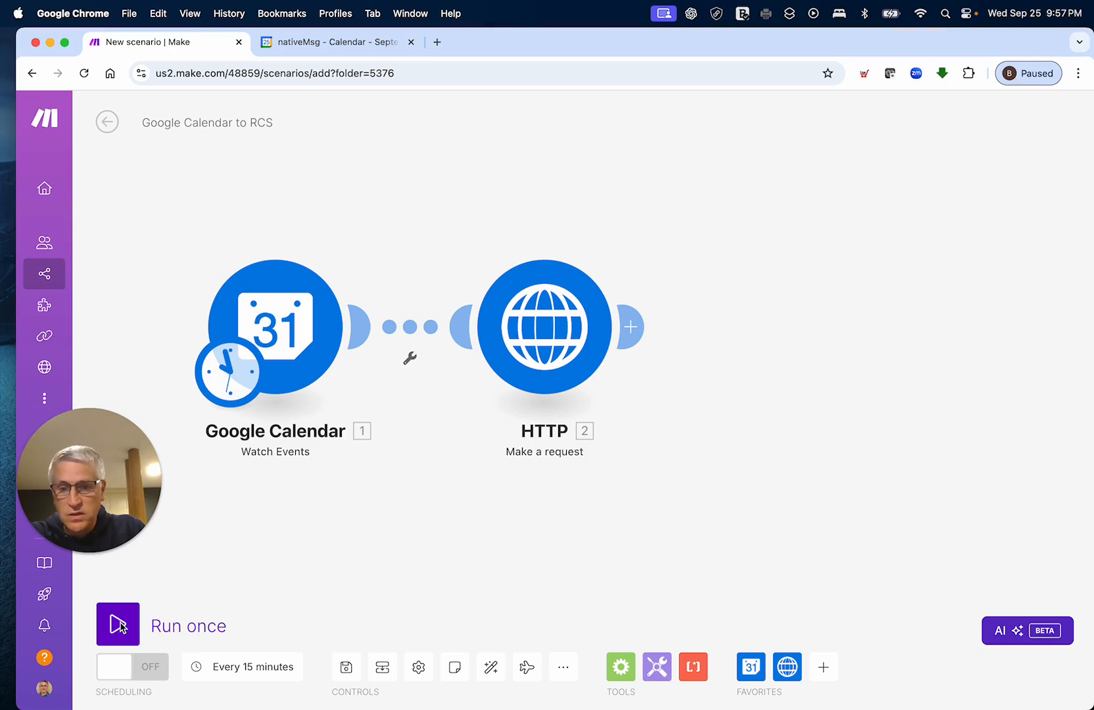
{"action": "left_click", "coordinate": [118, 625]}
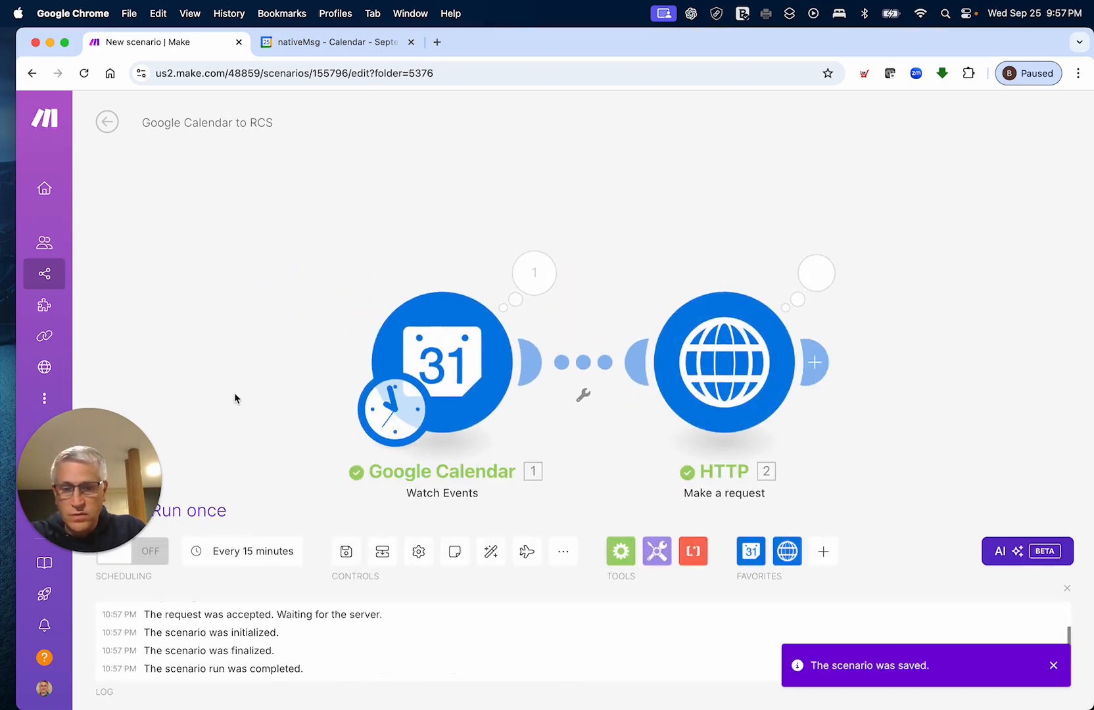
{"action": "left_click", "coordinate": [820, 284]}
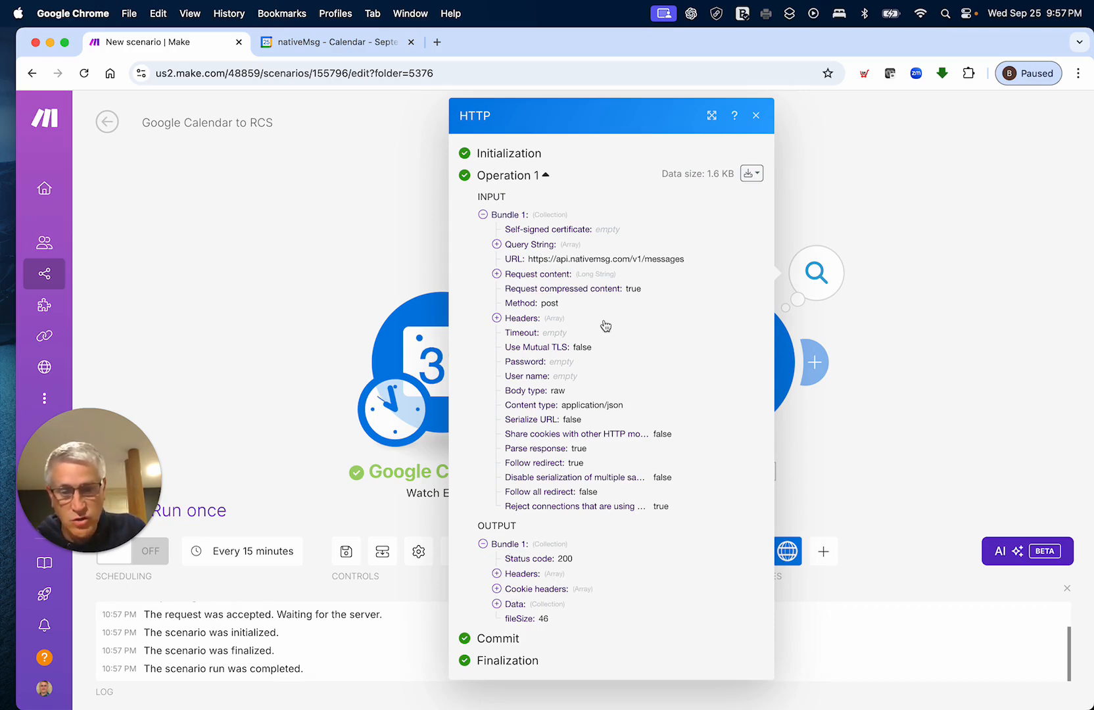
{"action": "left_click", "coordinate": [756, 116]}
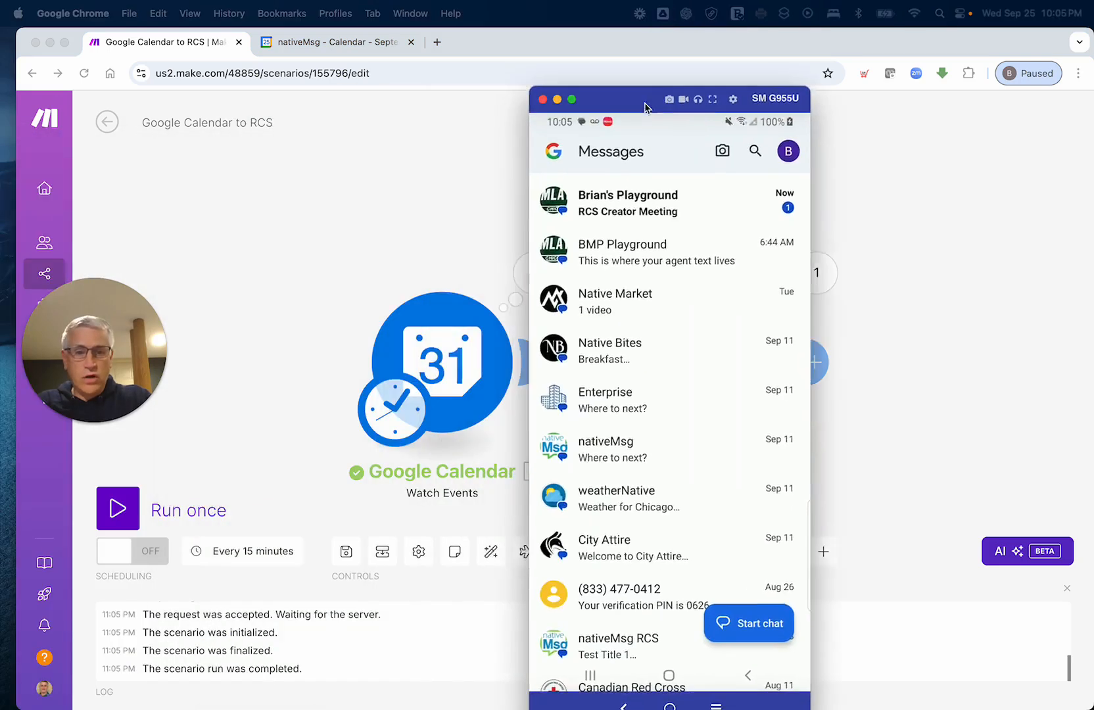
- Move the mirrored phone window aside and open the unread RCS Creator Meeting conversation in Messages
{"action": "left_click_drag", "start_coordinate": [645, 108], "coordinate": [786, 82]}
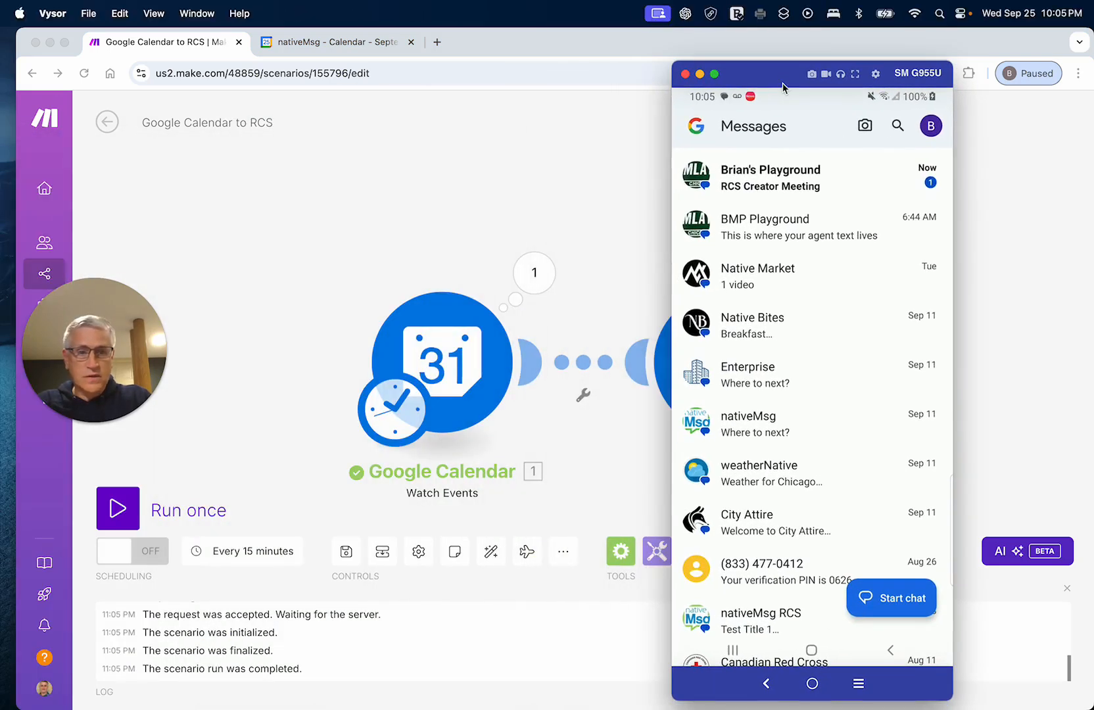
{"action": "left_click", "coordinate": [796, 197]}
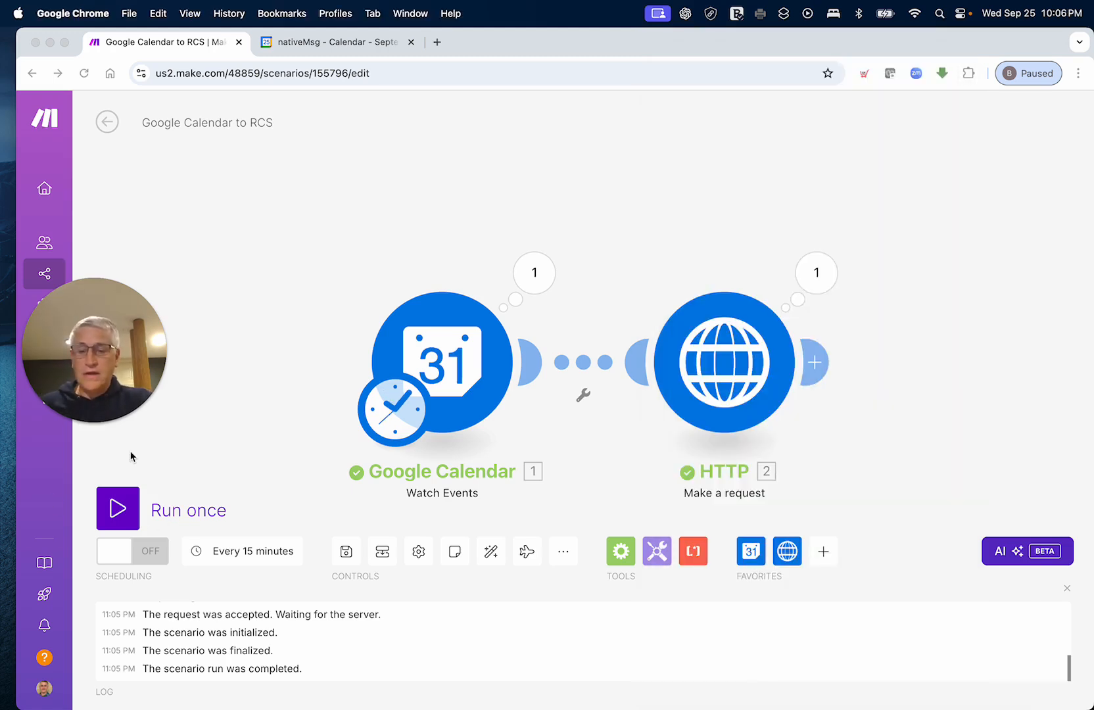
- In Google Calendar, start a Sep 27, 2024 event titled "Post Party" with the description "Show up for a happy hour event after the RCS Creators meeting"
{"action": "left_click", "coordinate": [341, 44]}
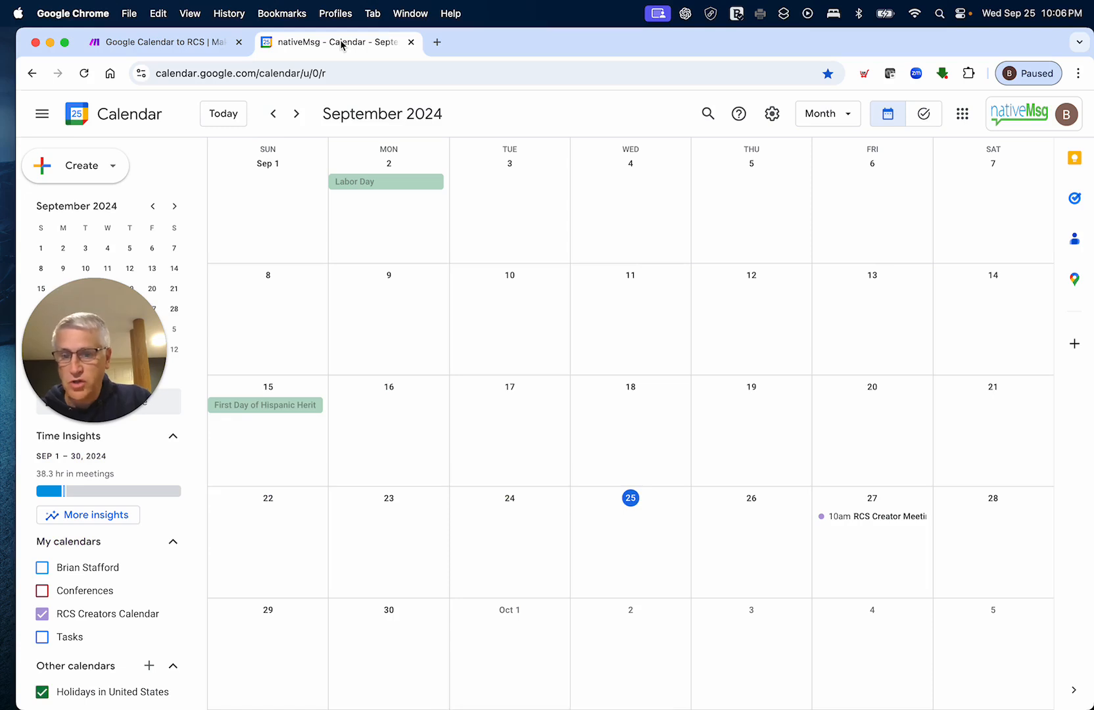
{"action": "left_click", "coordinate": [868, 562]}
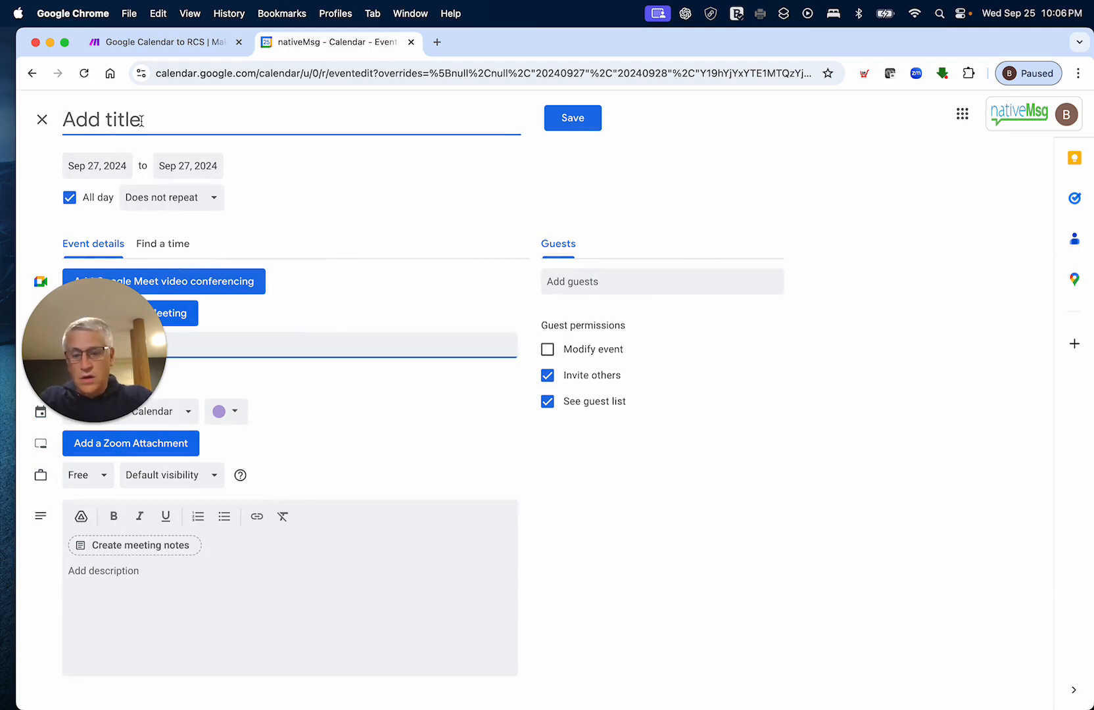
{"action": "type", "text": "Post"}
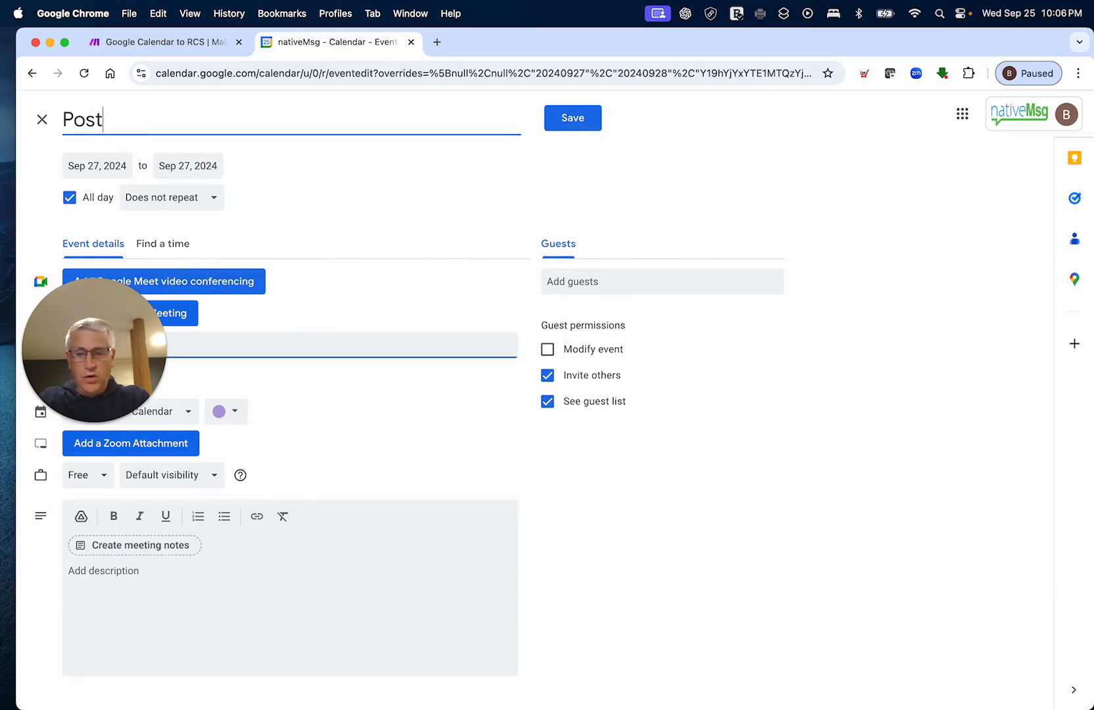
{"action": "type", "text": " Party"}
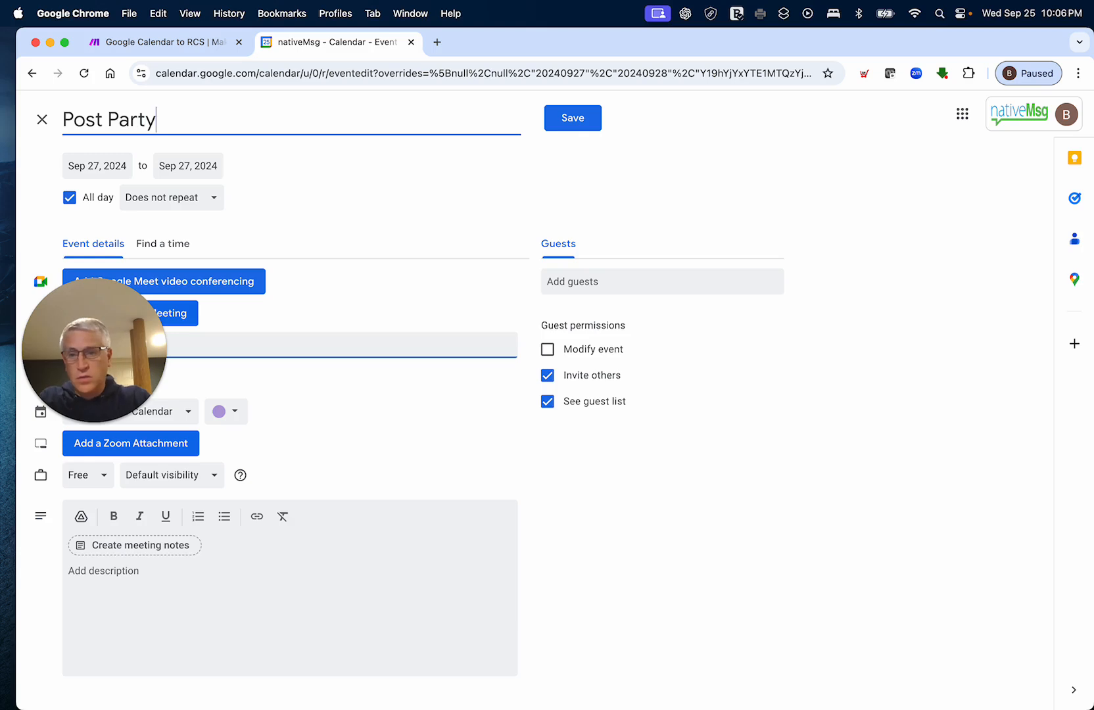
{"action": "left_click_drag", "start_coordinate": [94, 349], "coordinate": [585, 576]}
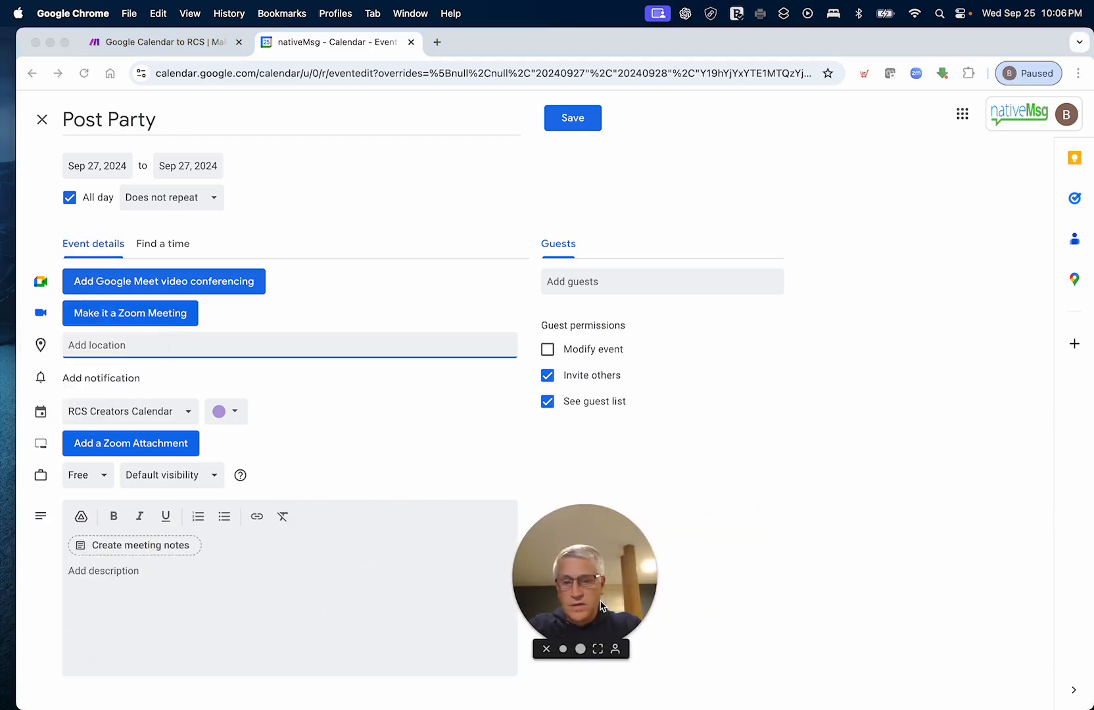
{"action": "left_click", "coordinate": [175, 581]}
{"action": "type", "text": "Show up for"}
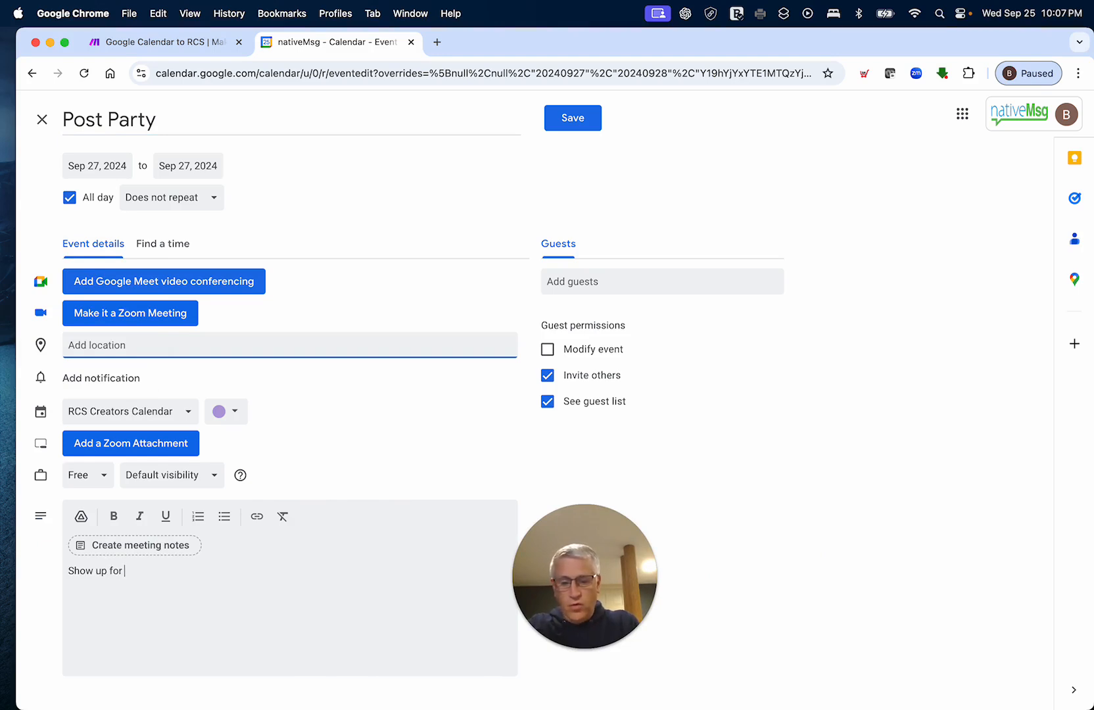
{"action": "type", "text": " a happy hour event a"}
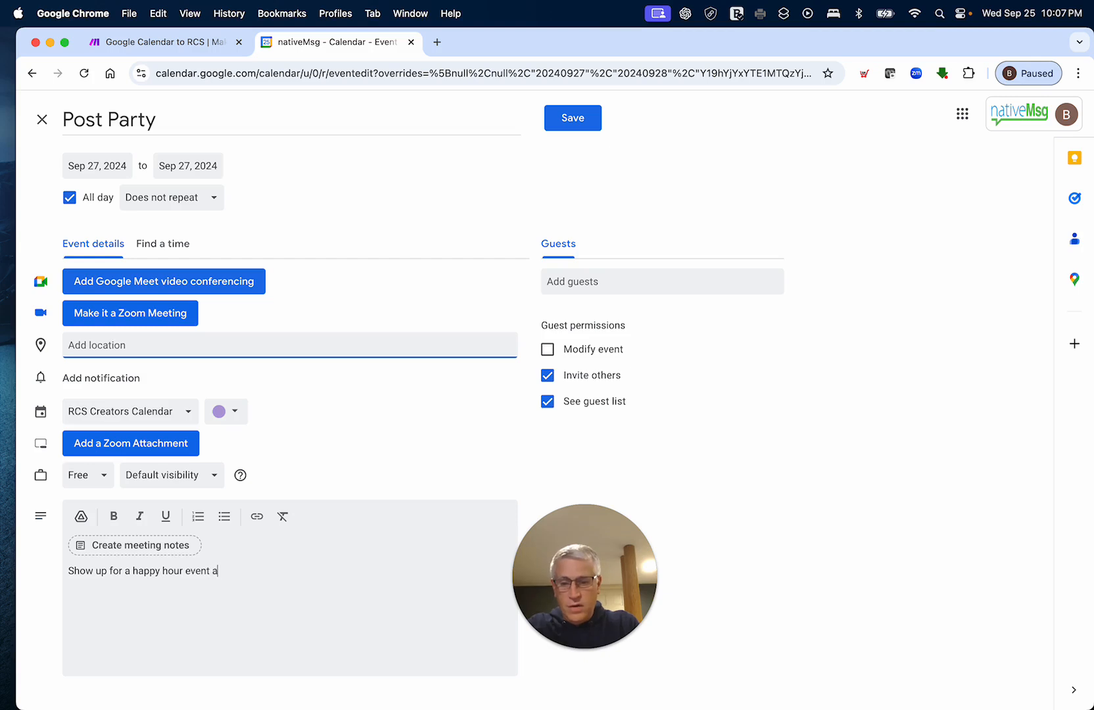
{"action": "type", "text": "fter the RCS Creators meeting"}
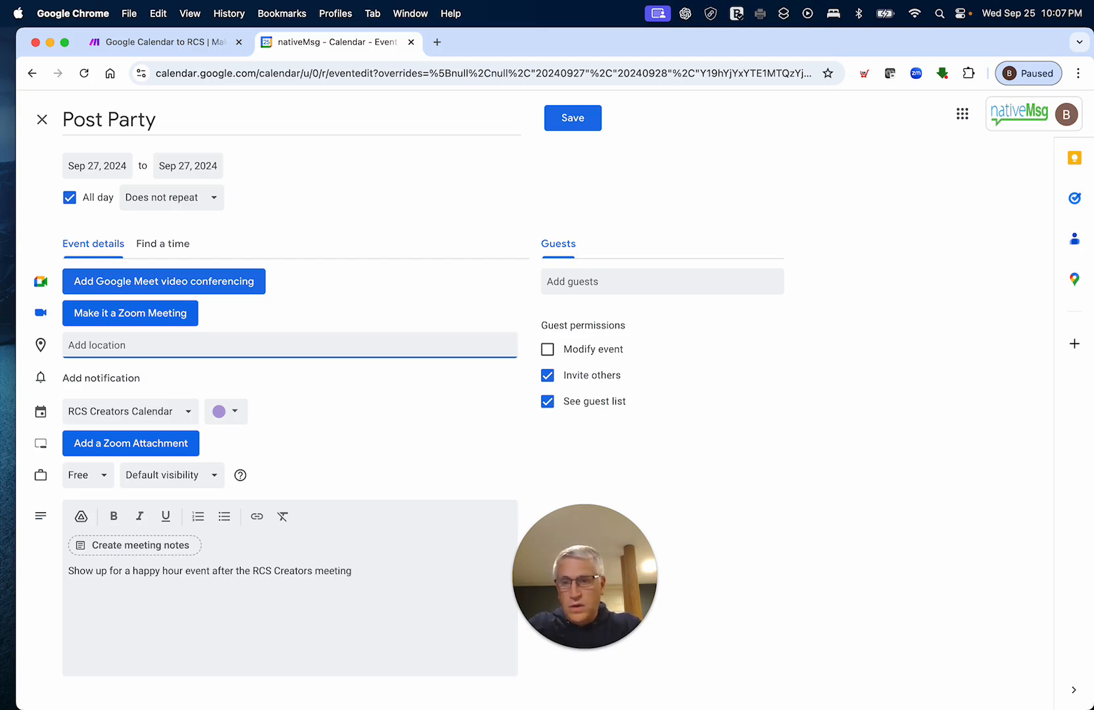
- Make the Post Party event timed instead of all day, with a start time of 5:00pm
{"action": "left_click", "coordinate": [70, 197]}
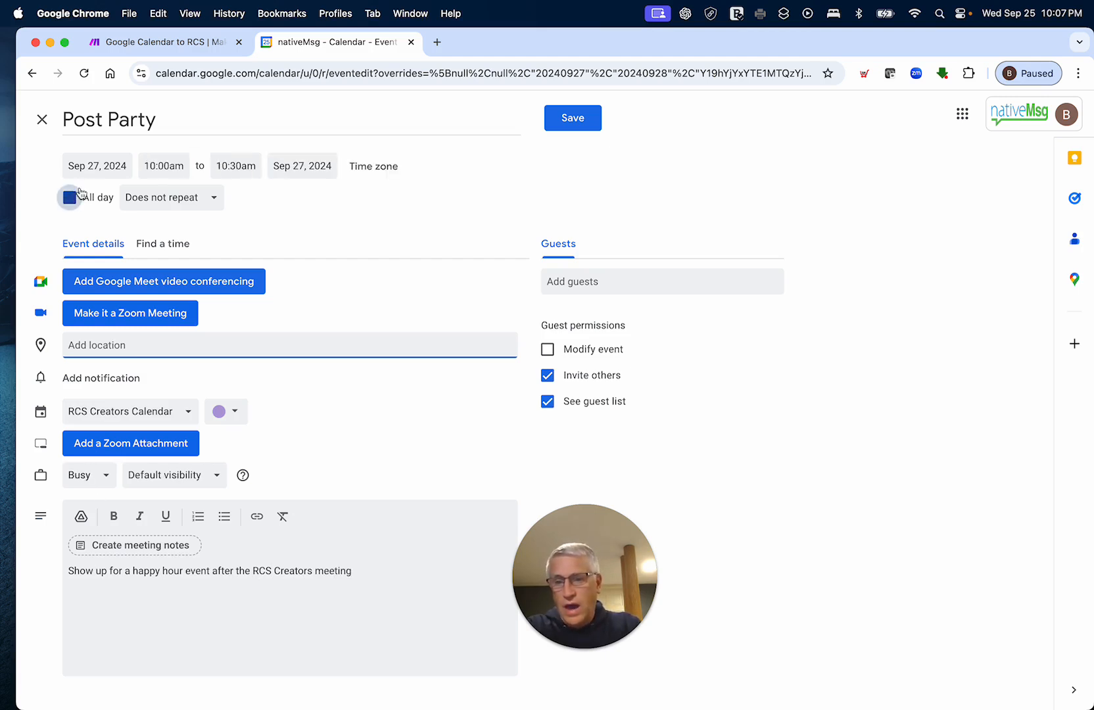
{"action": "left_click", "coordinate": [164, 165]}
{"action": "scroll", "coordinate": [191, 257], "scroll_direction": "down", "scroll_amount": 15}
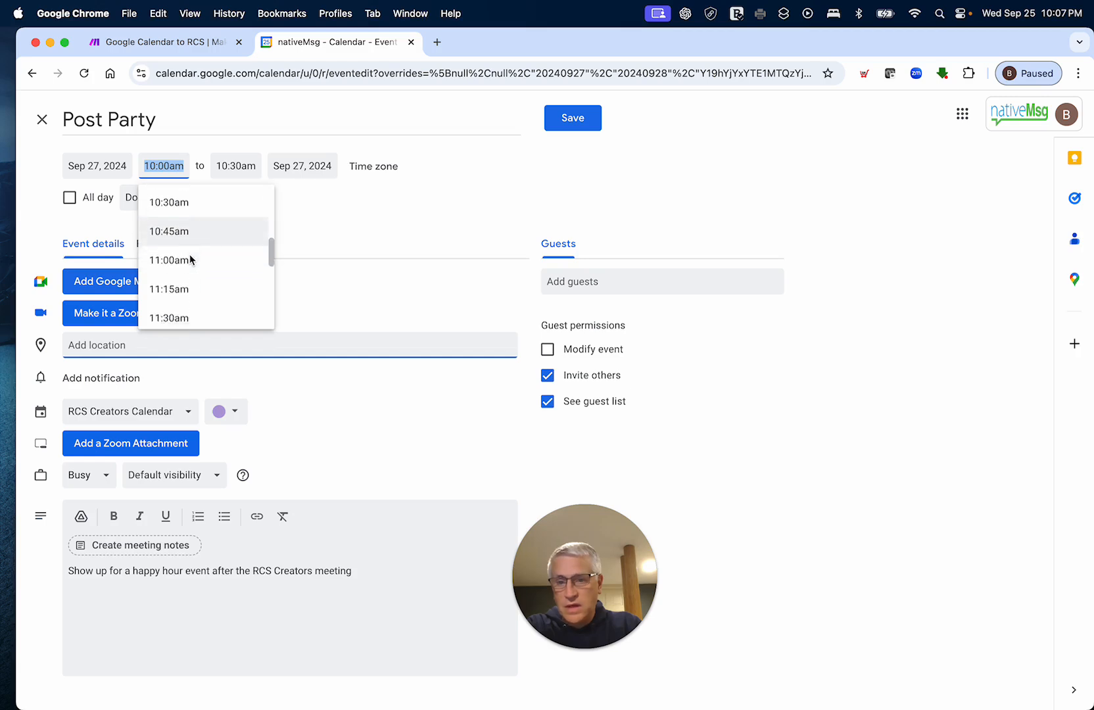
{"action": "scroll", "coordinate": [186, 284], "scroll_direction": "up", "scroll_amount": 1}
{"action": "scroll", "coordinate": [188, 276], "scroll_direction": "down", "scroll_amount": 1}
{"action": "scroll", "coordinate": [188, 256], "scroll_direction": "up", "scroll_amount": 2}
{"action": "scroll", "coordinate": [190, 217], "scroll_direction": "up", "scroll_amount": 3}
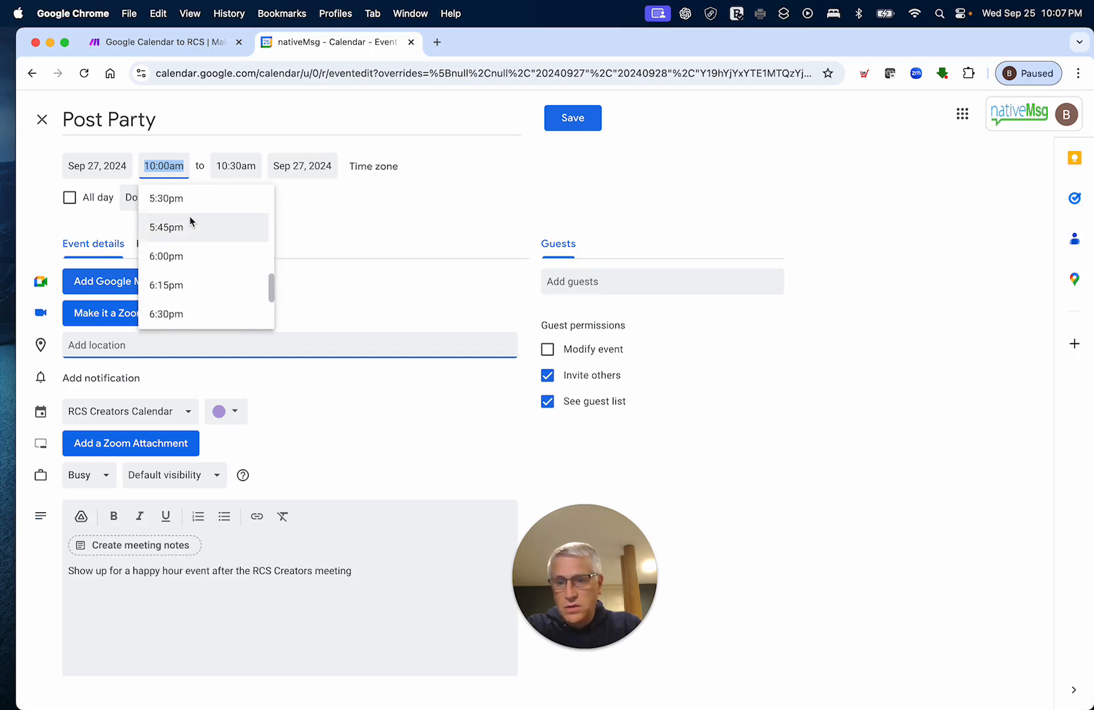
{"action": "left_click", "coordinate": [192, 209]}
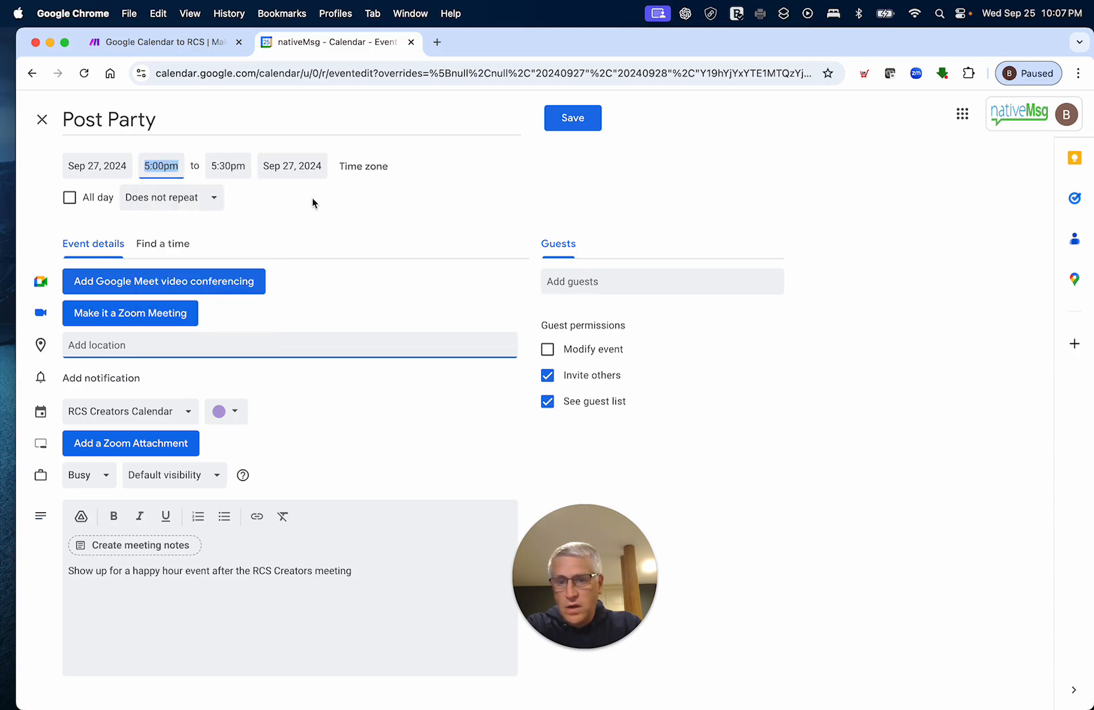
- Set the Post Party event's end time to 8:00pm and save the event
{"action": "left_click", "coordinate": [244, 167]}
{"action": "scroll", "coordinate": [253, 273], "scroll_direction": "down", "scroll_amount": 3}
{"action": "scroll", "coordinate": [253, 283], "scroll_direction": "down", "scroll_amount": 1}
{"action": "left_click", "coordinate": [259, 308]}
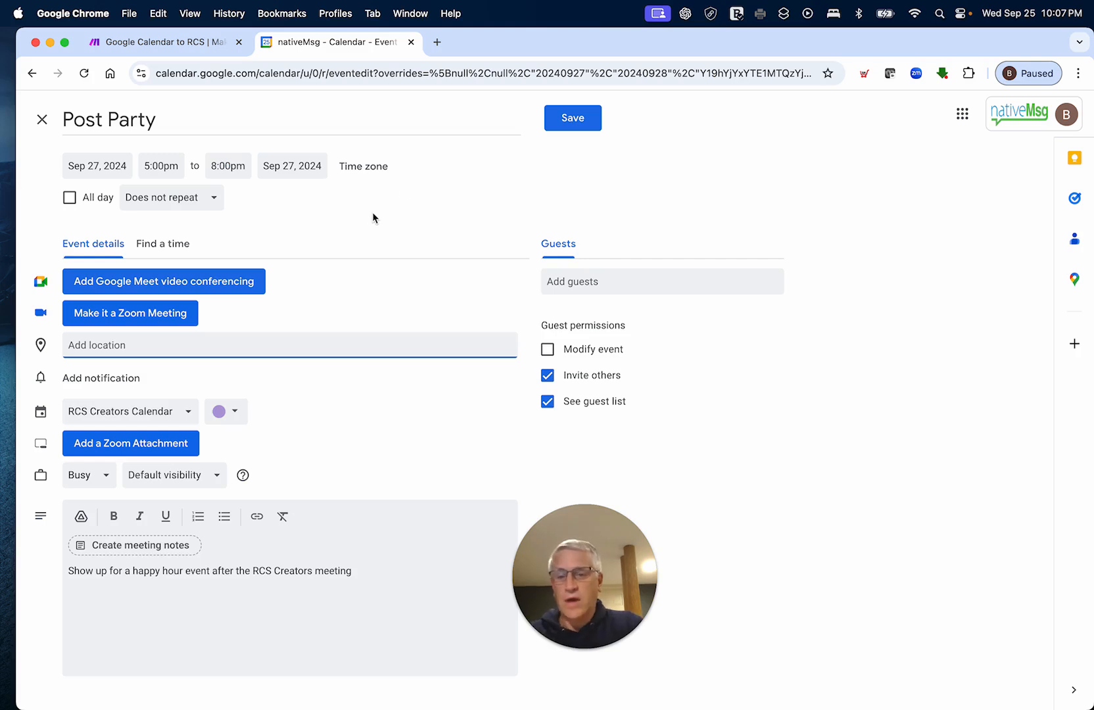
{"action": "left_click", "coordinate": [585, 122]}
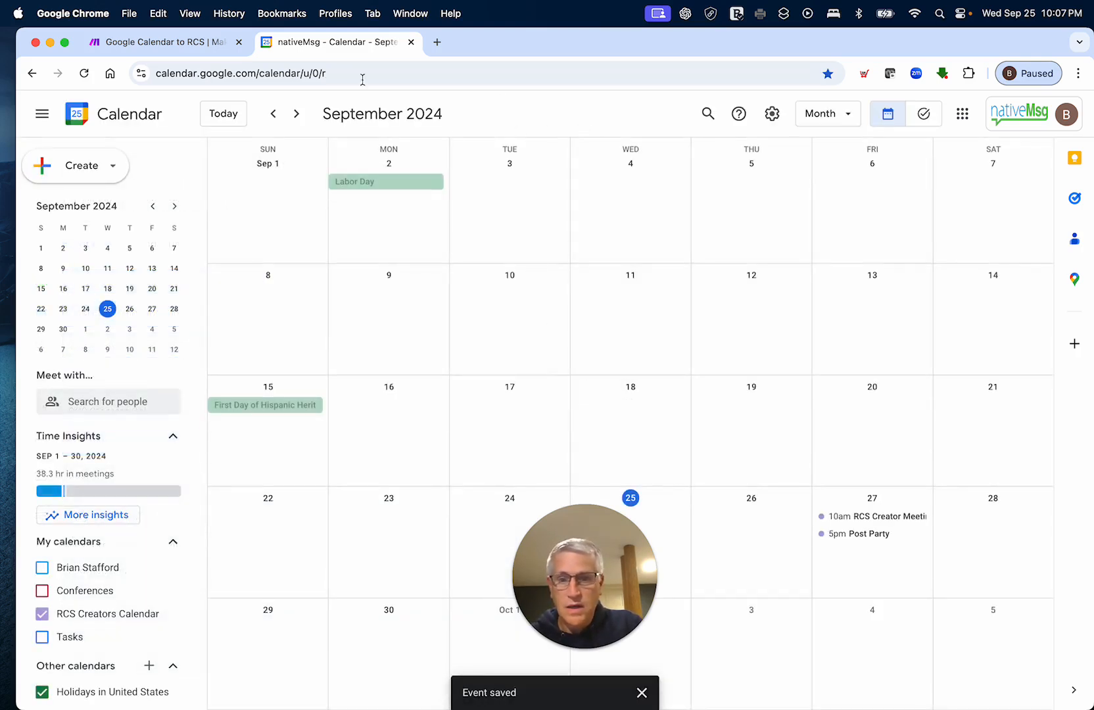
- Switch back to Make, run the Google Calendar to RCS scenario once and check the RCS conversation in the mirrored phone window
{"action": "left_click", "coordinate": [165, 42]}
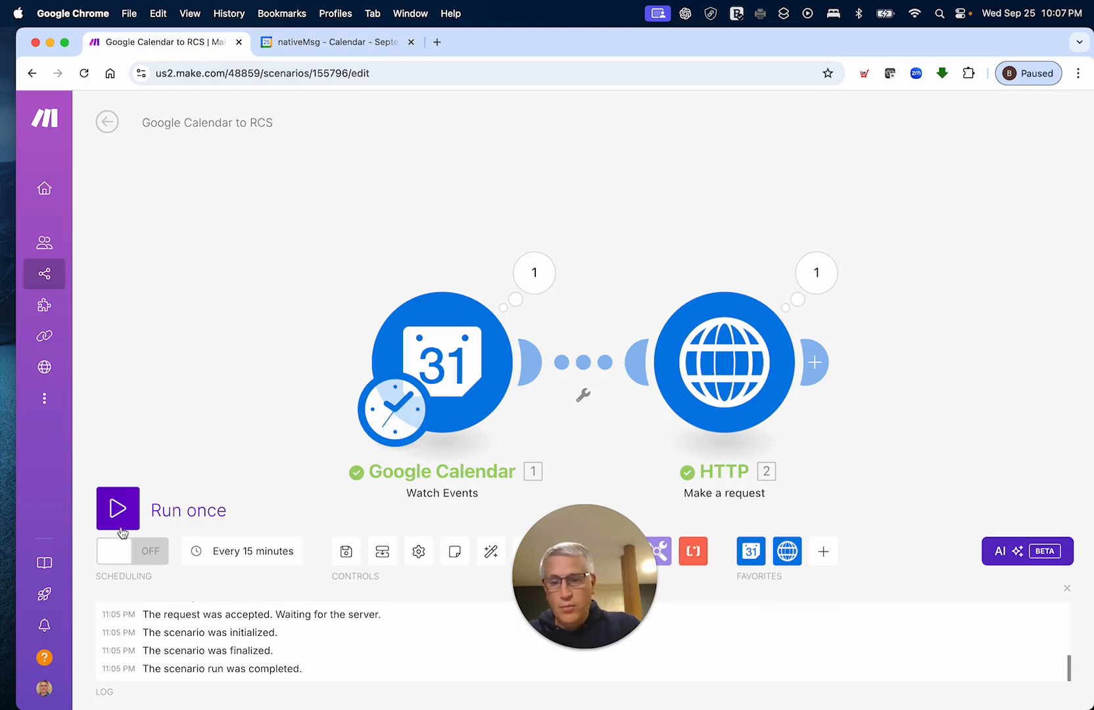
{"action": "left_click", "coordinate": [120, 510]}
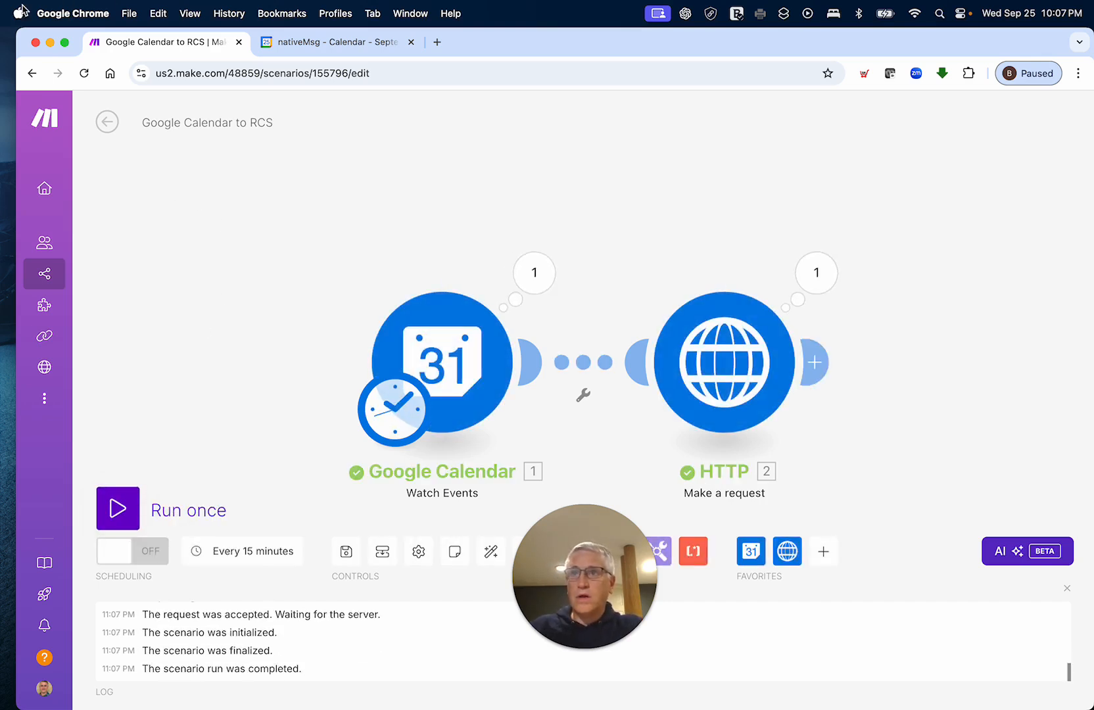
{"action": "left_click_drag", "start_coordinate": [0, 85], "coordinate": [307, 14]}
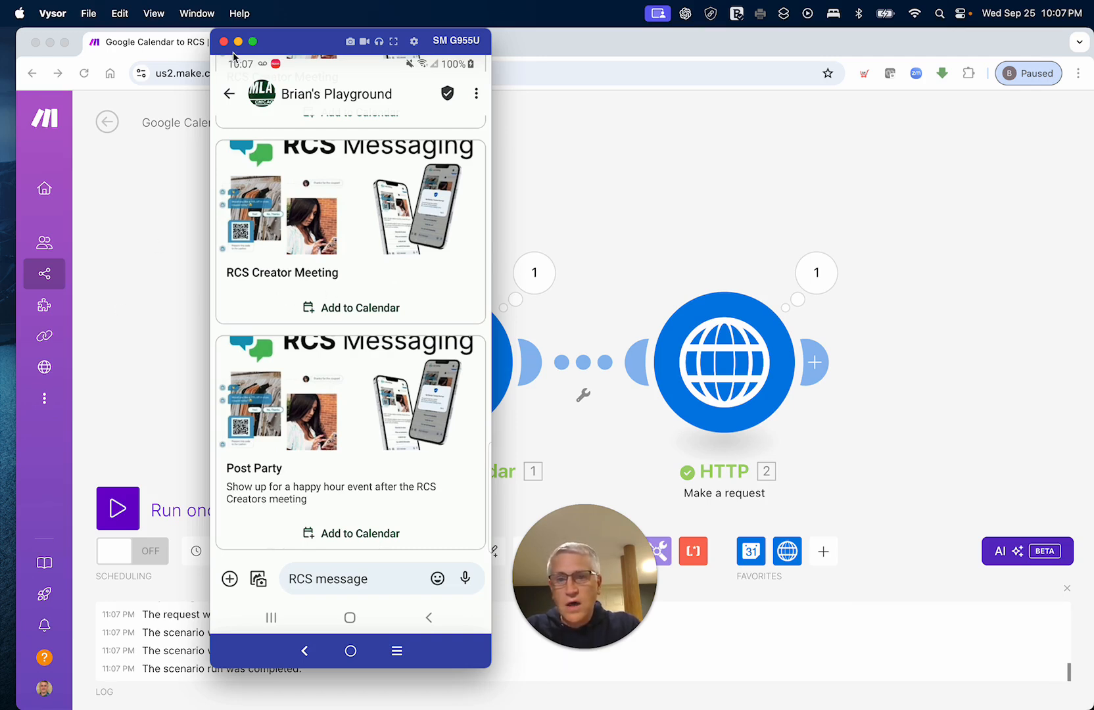
{"action": "left_click_drag", "start_coordinate": [304, 48], "coordinate": [0, 69]}
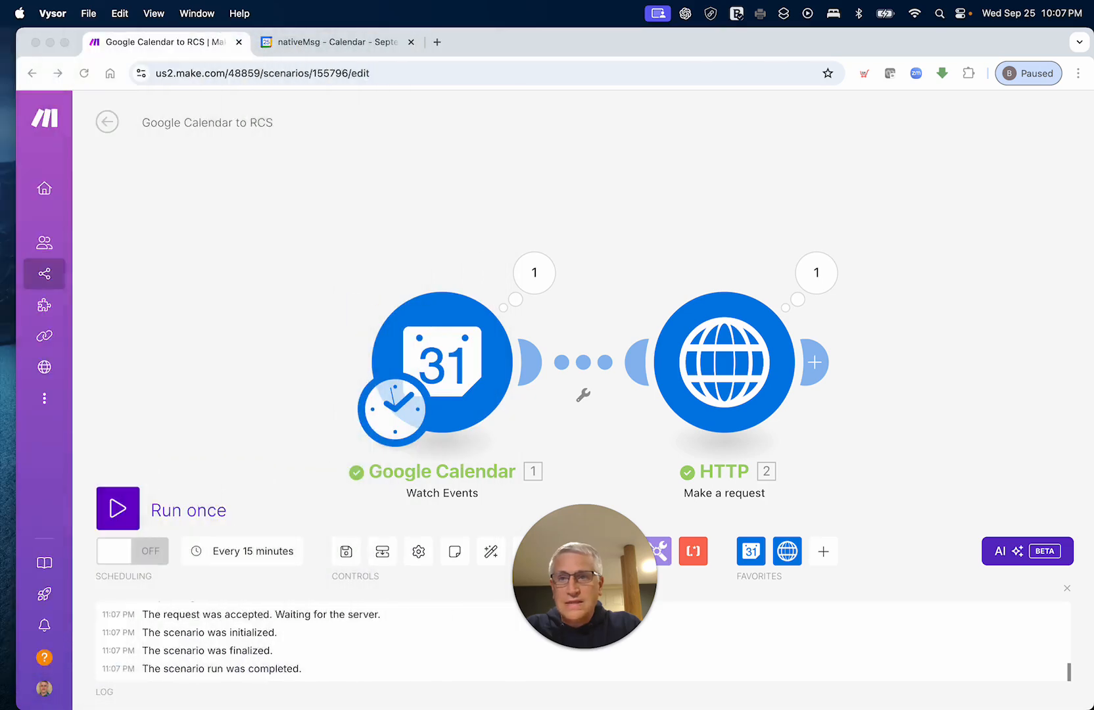